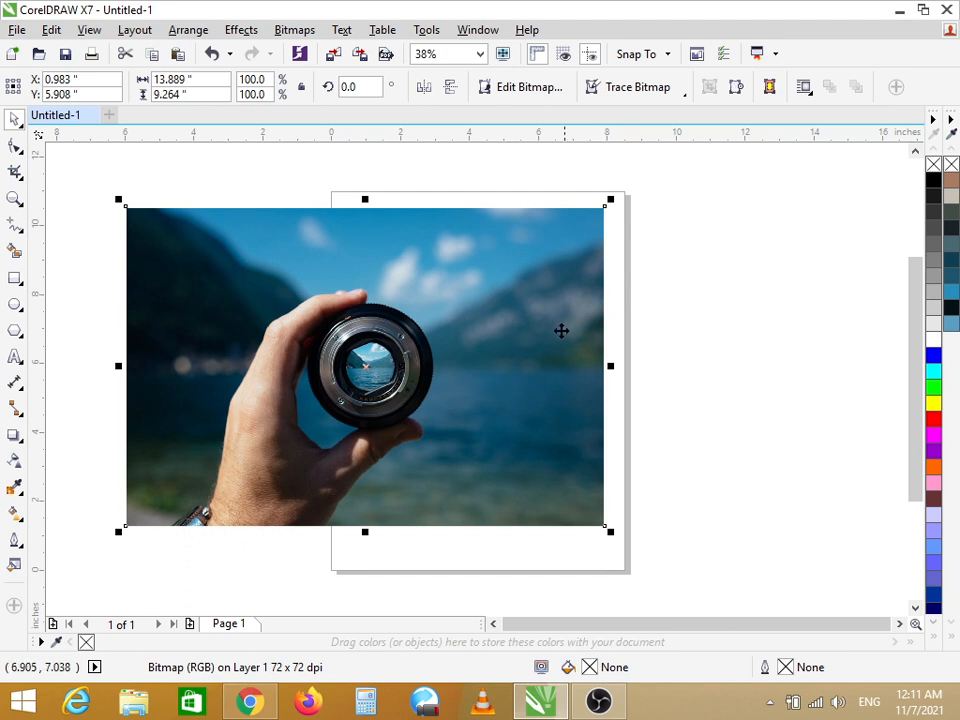
- Reposition the photo over the page so its centre sits at about X 3.49 in, Y 5.5 in
{"action": "left_click_drag", "start_coordinate": [514, 326], "coordinate": [557, 347]}
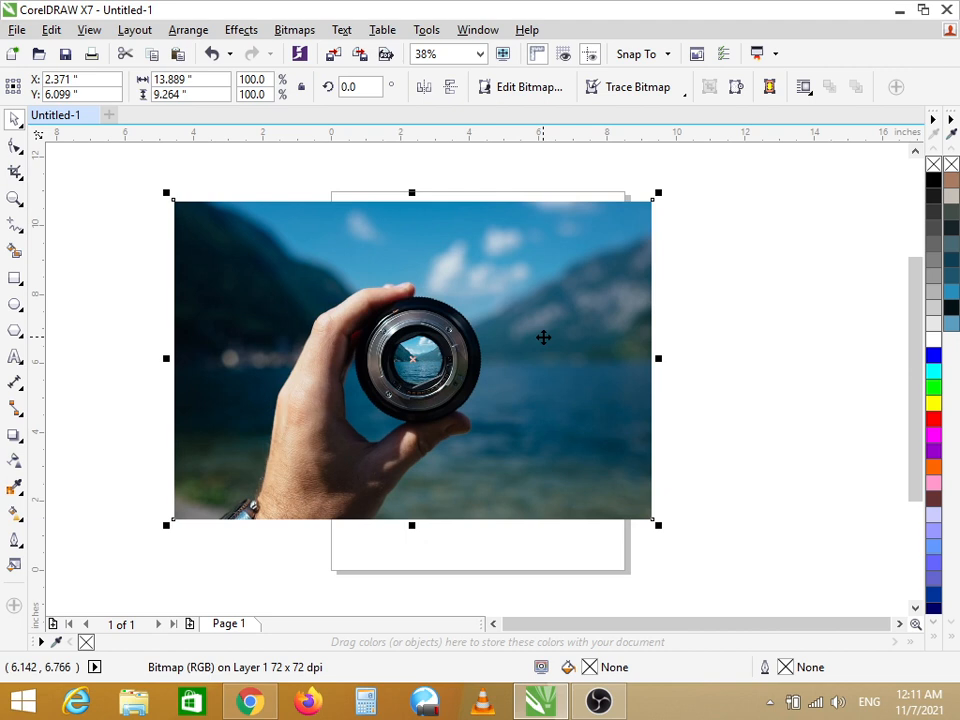
{"action": "left_click_drag", "start_coordinate": [551, 336], "coordinate": [555, 346]}
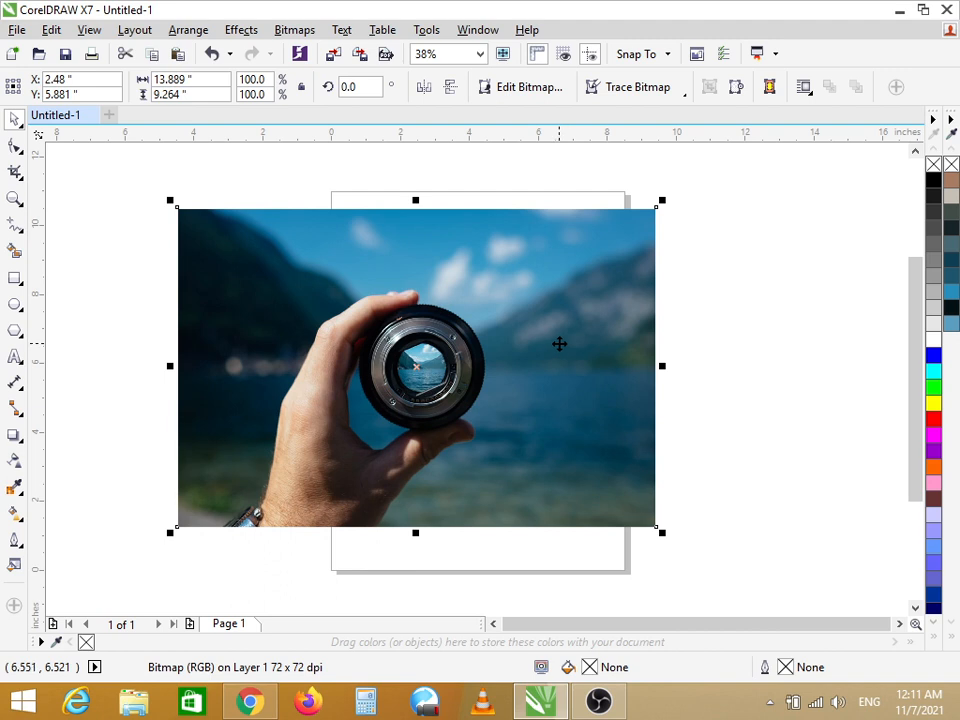
{"action": "mouse_move", "coordinate": [534, 356]}
{"action": "left_mouse_down"}
{"action": "mouse_move", "coordinate": [556, 365]}
{"action": "mouse_move", "coordinate": [552, 357]}
{"action": "left_mouse_up"}
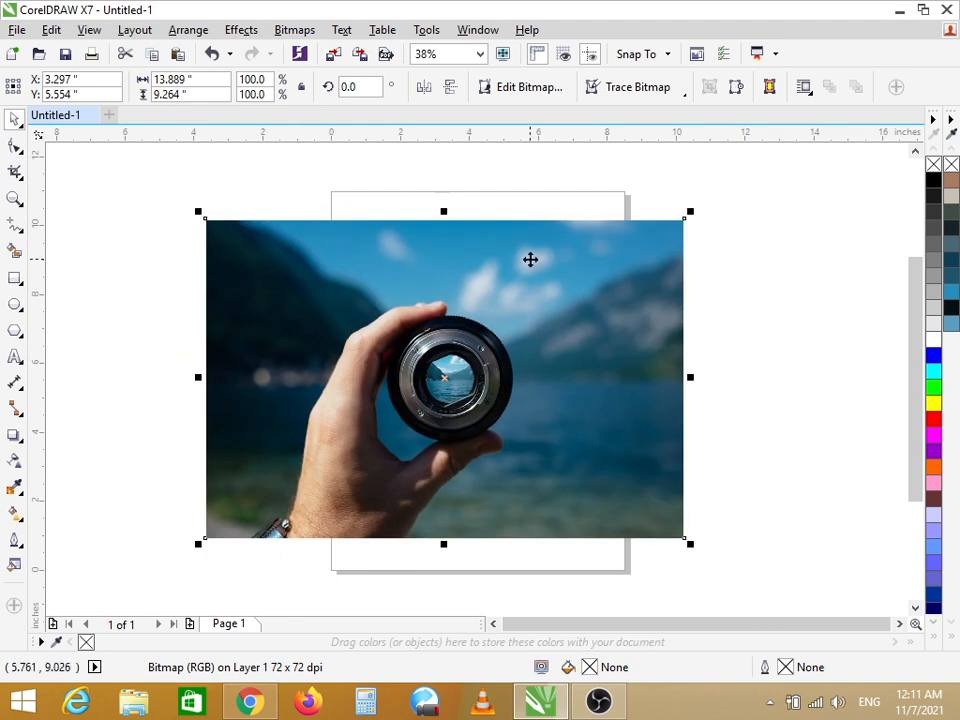
{"action": "left_click_drag", "start_coordinate": [553, 319], "coordinate": [559, 321]}
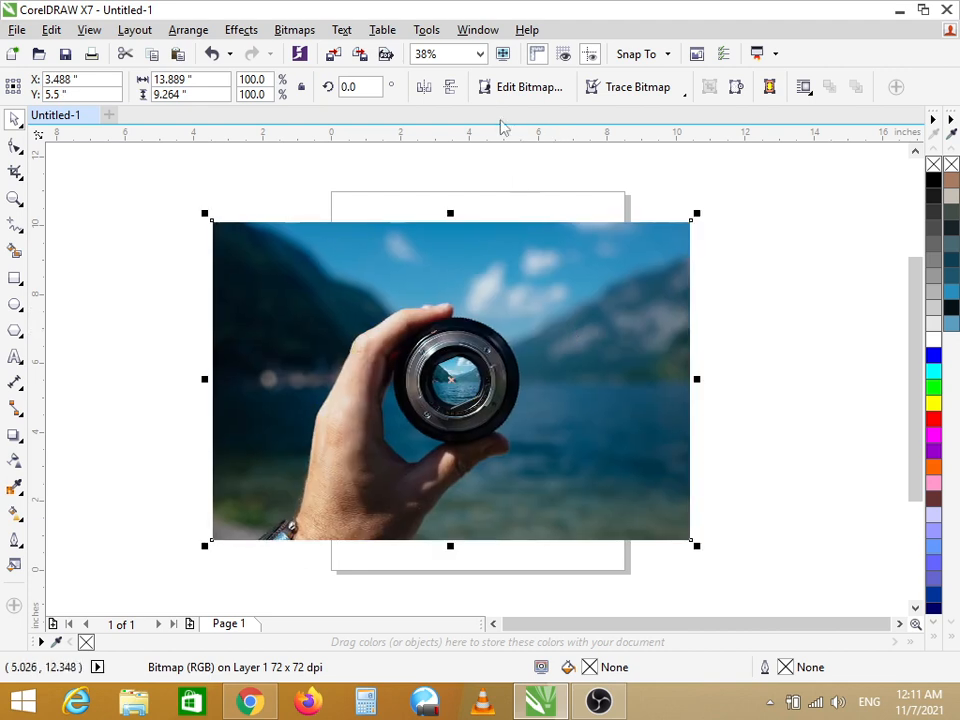
- Create a color palette from the selected photo and save it in My Palettes as Nature Color CP 2nd
{"action": "left_click", "coordinate": [474, 33]}
{"action": "mouse_move", "coordinate": [513, 287]}
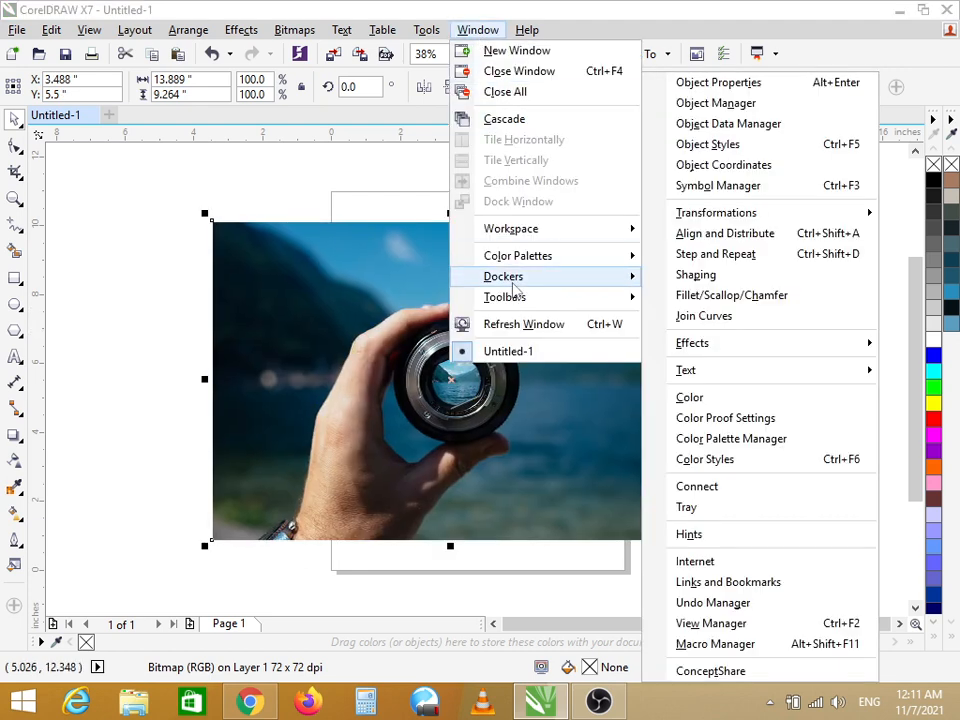
{"action": "mouse_move", "coordinate": [516, 262]}
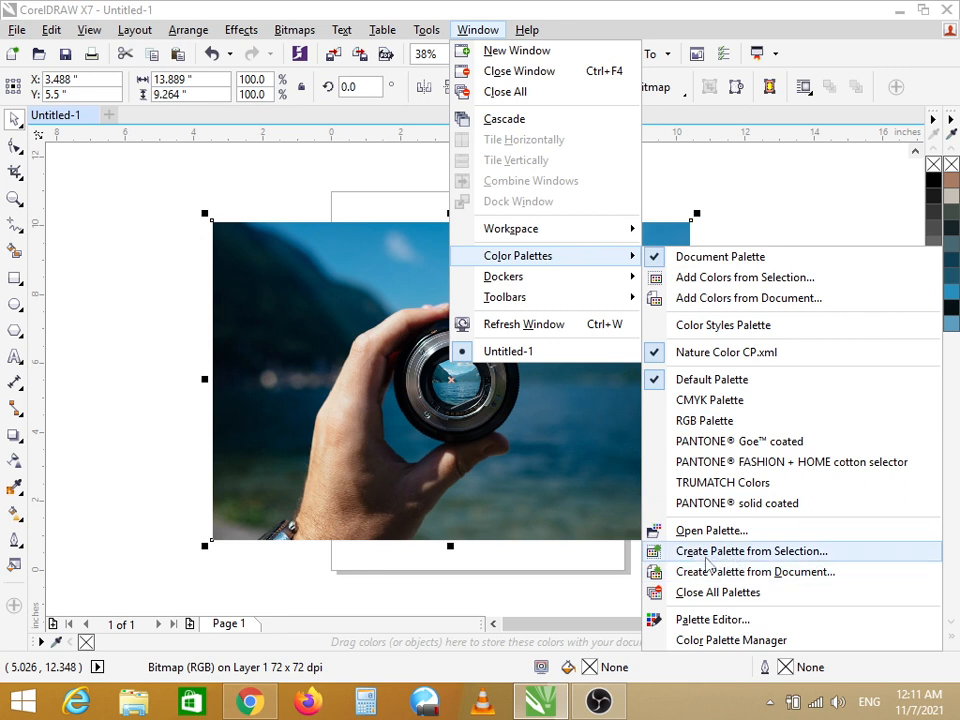
{"action": "left_click", "coordinate": [735, 561]}
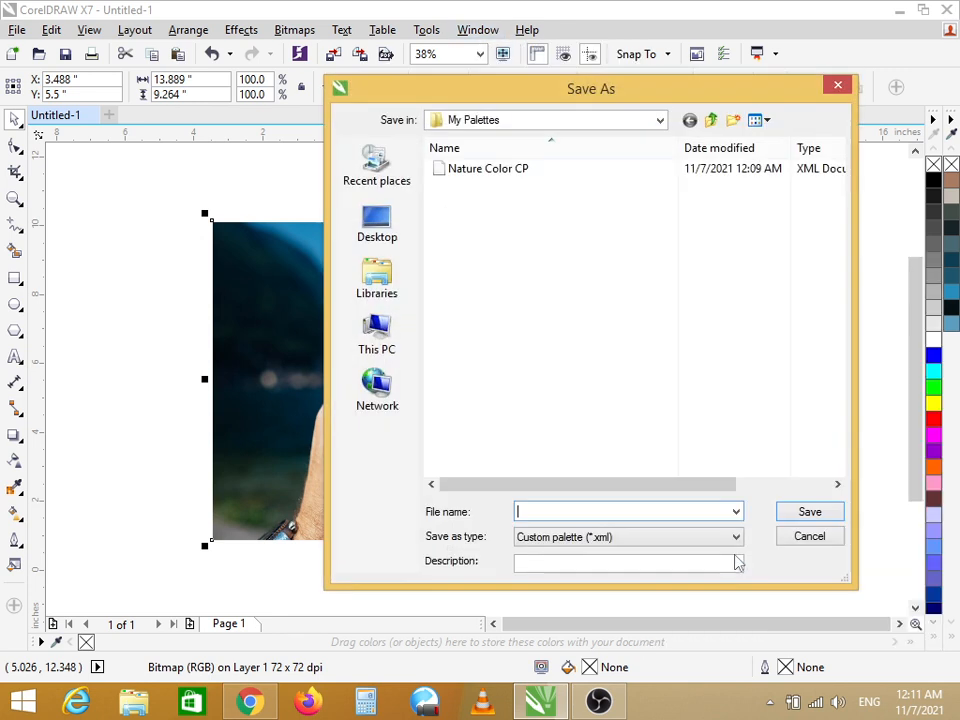
{"action": "left_click_drag", "start_coordinate": [538, 94], "coordinate": [497, 82]}
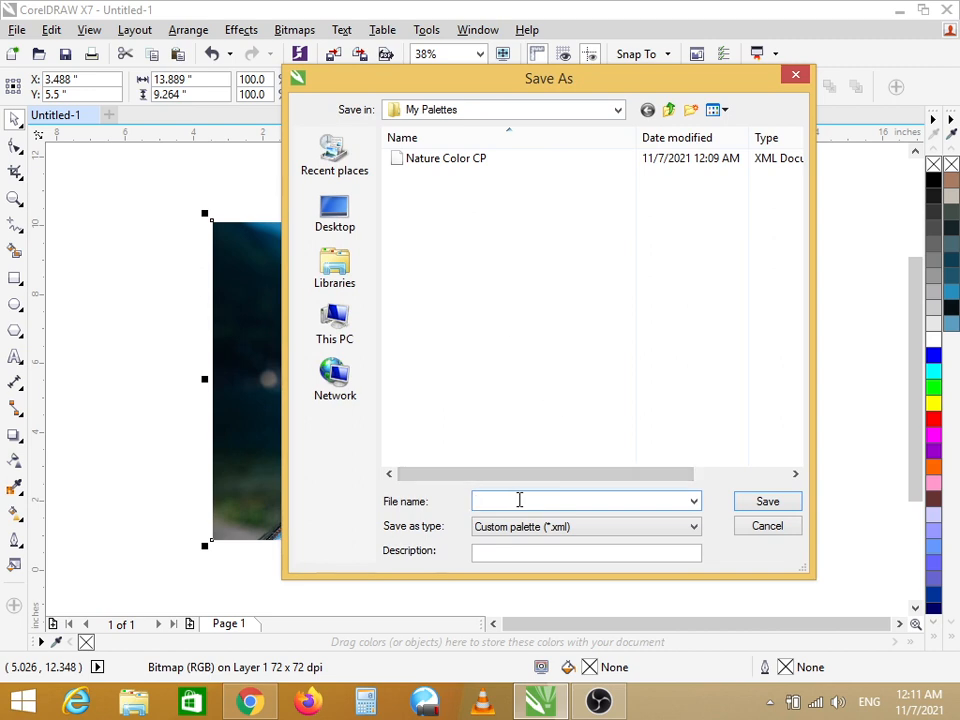
{"action": "left_click_drag", "start_coordinate": [619, 84], "coordinate": [821, 169]}
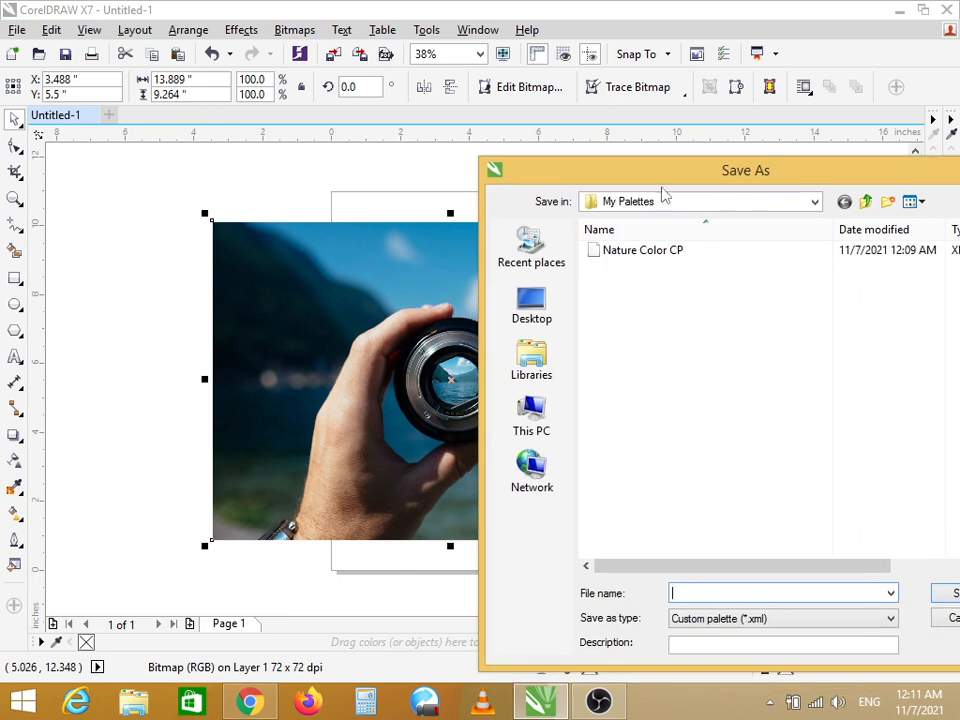
{"action": "left_click_drag", "start_coordinate": [664, 183], "coordinate": [610, 79]}
{"action": "left_click", "coordinate": [718, 229]}
{"action": "left_click", "coordinate": [703, 499]}
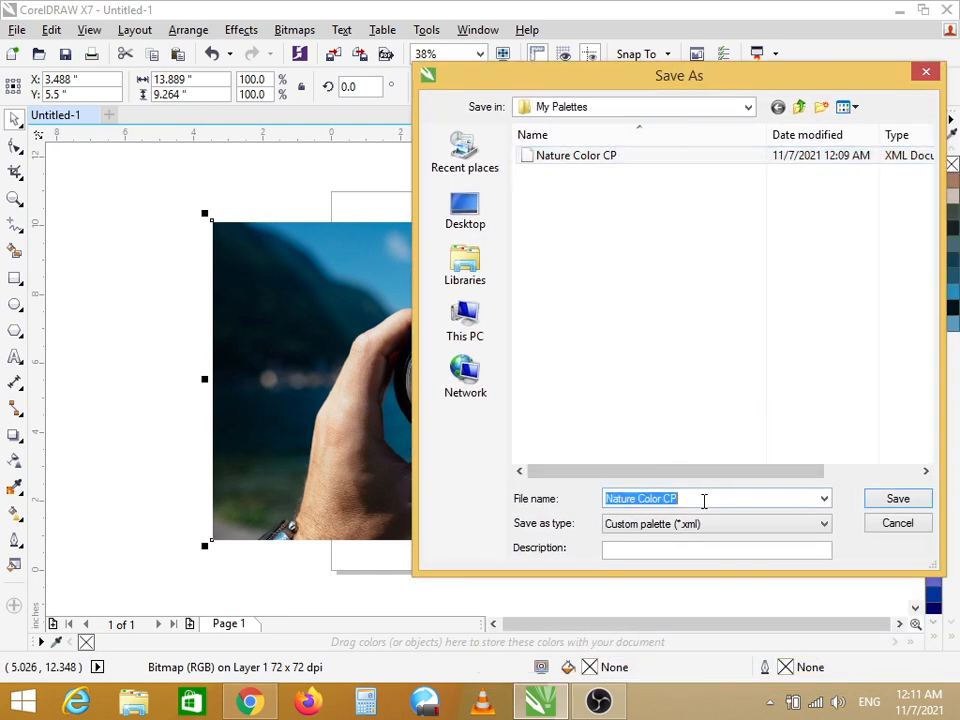
{"action": "double_click", "coordinate": [704, 501]}
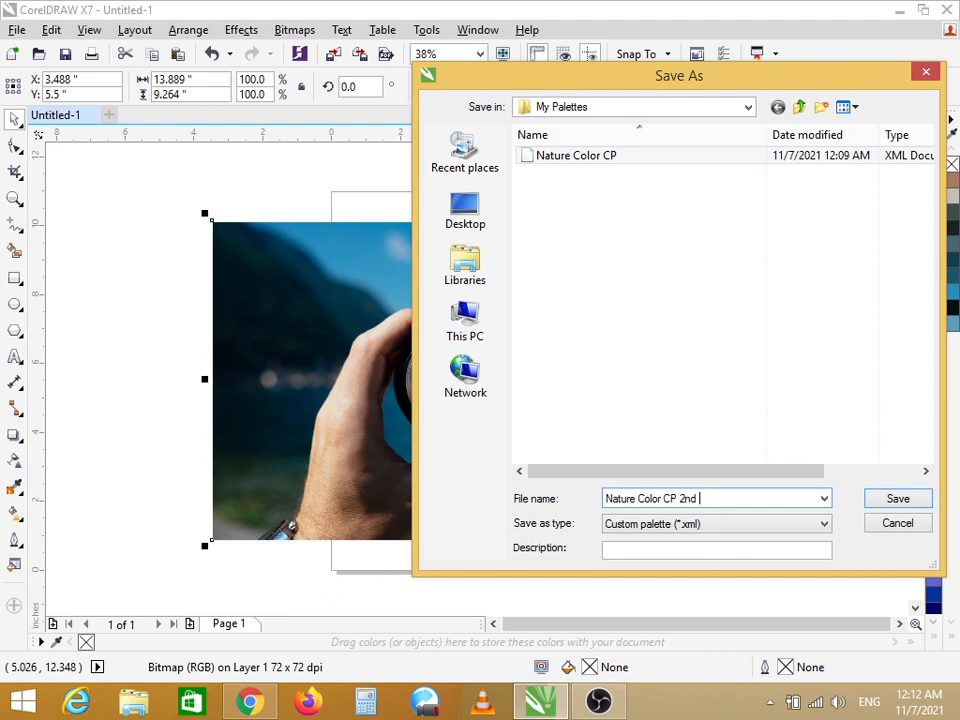
{"action": "left_click", "coordinate": [890, 503]}
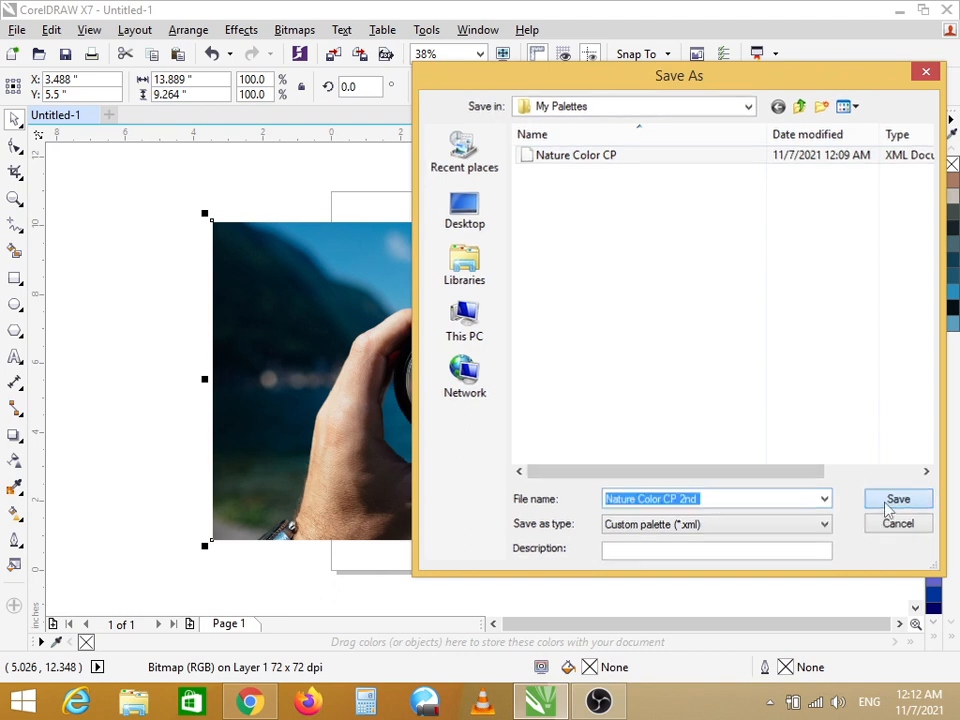
- Add 10 colors from the bitmap to the new palette, keeping the dialog clear of the photo
{"action": "left_click_drag", "start_coordinate": [718, 248], "coordinate": [769, 172]}
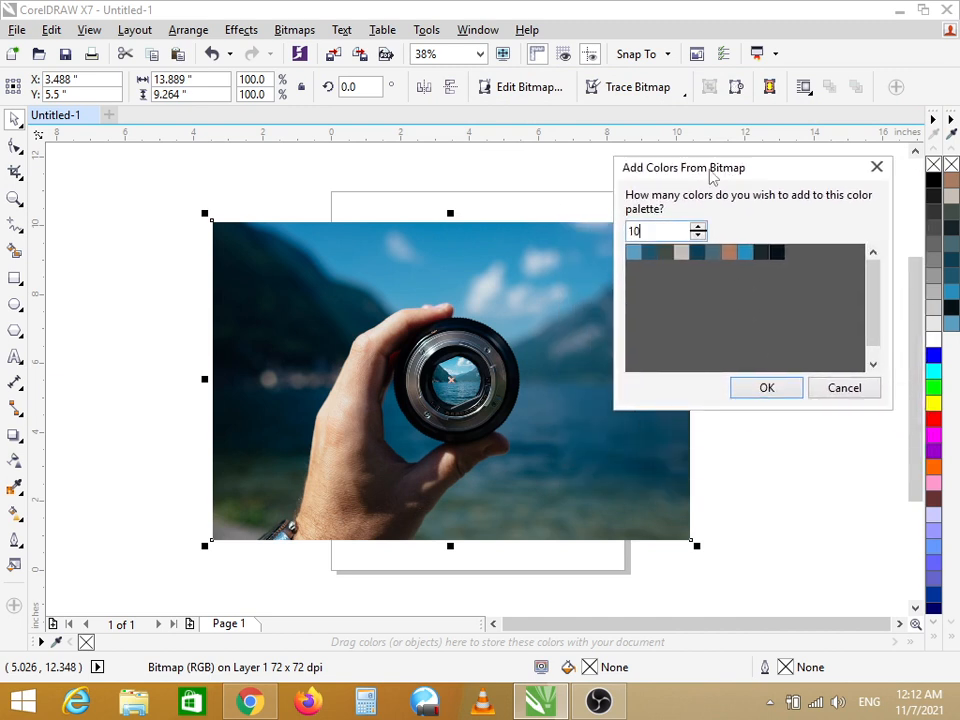
{"action": "left_click_drag", "start_coordinate": [712, 176], "coordinate": [762, 175]}
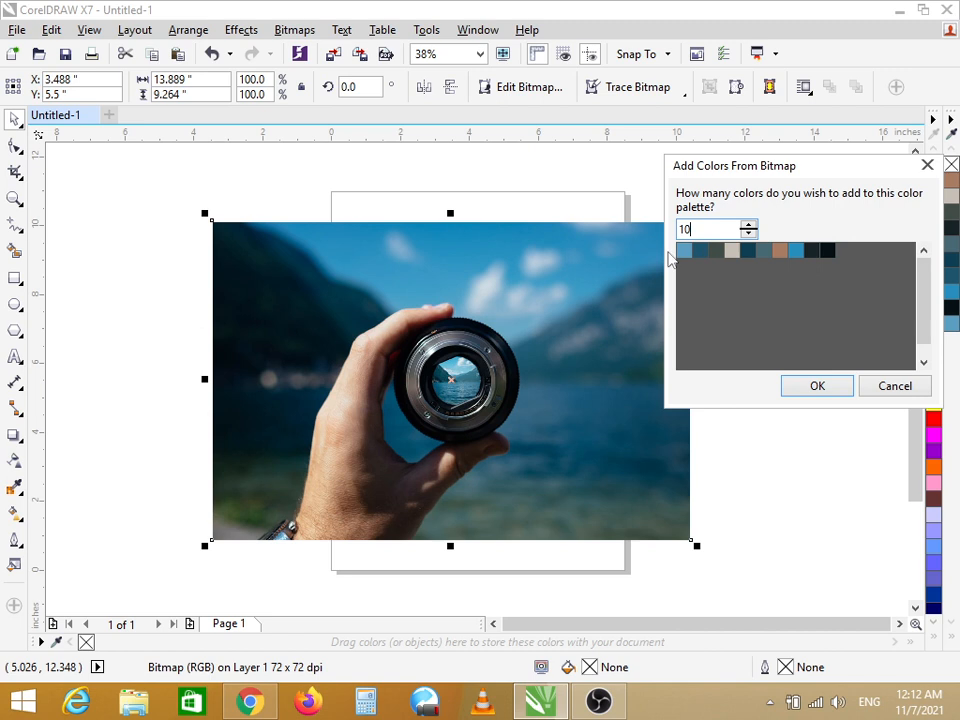
{"action": "left_click_drag", "start_coordinate": [797, 169], "coordinate": [741, 151]}
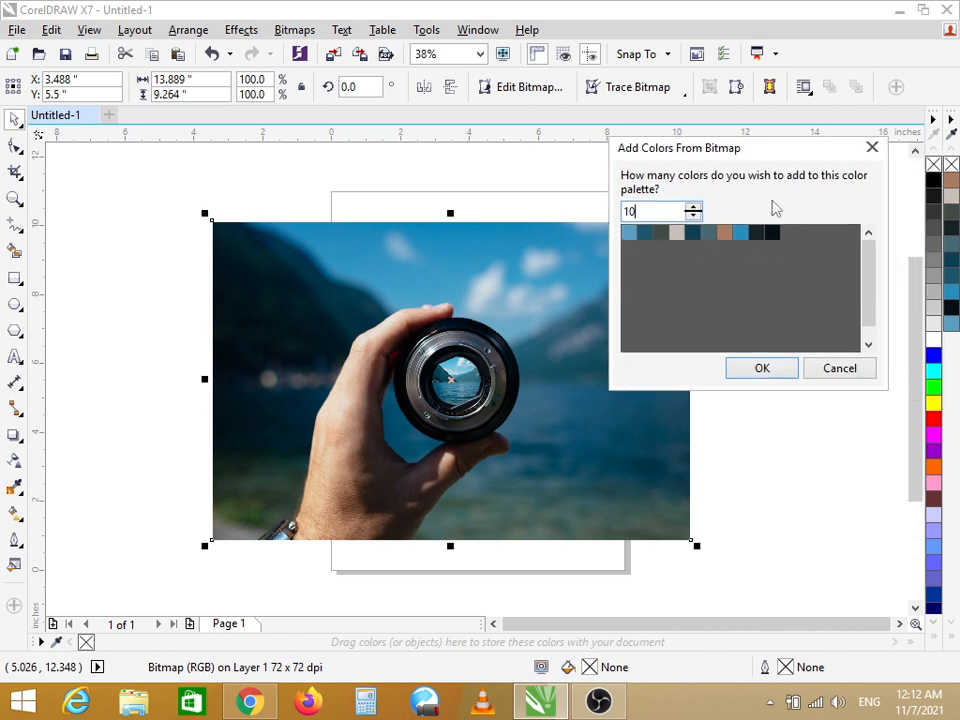
{"action": "left_click", "coordinate": [745, 370]}
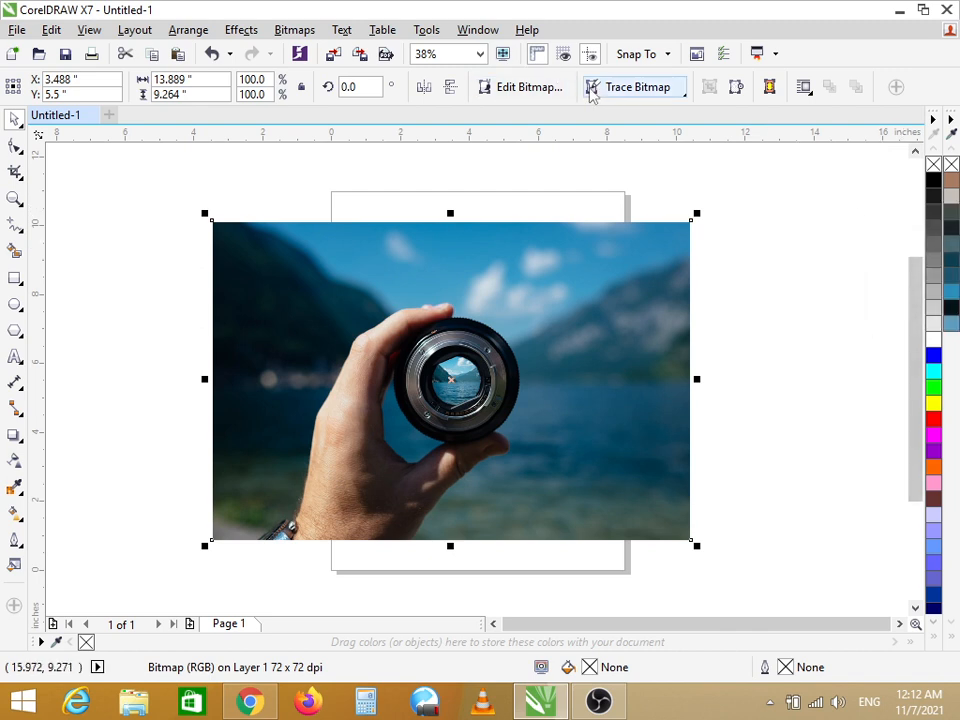
- Open the saved custom palette Nature Color CP 2nd from My Palettes
{"action": "left_click", "coordinate": [484, 31]}
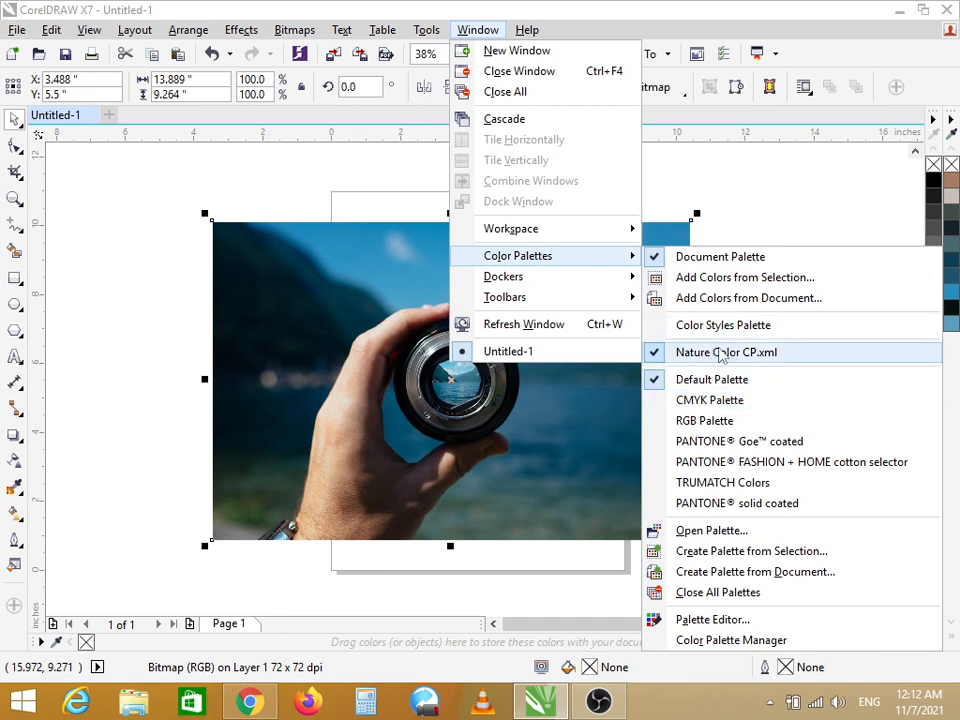
{"action": "left_click", "coordinate": [730, 540]}
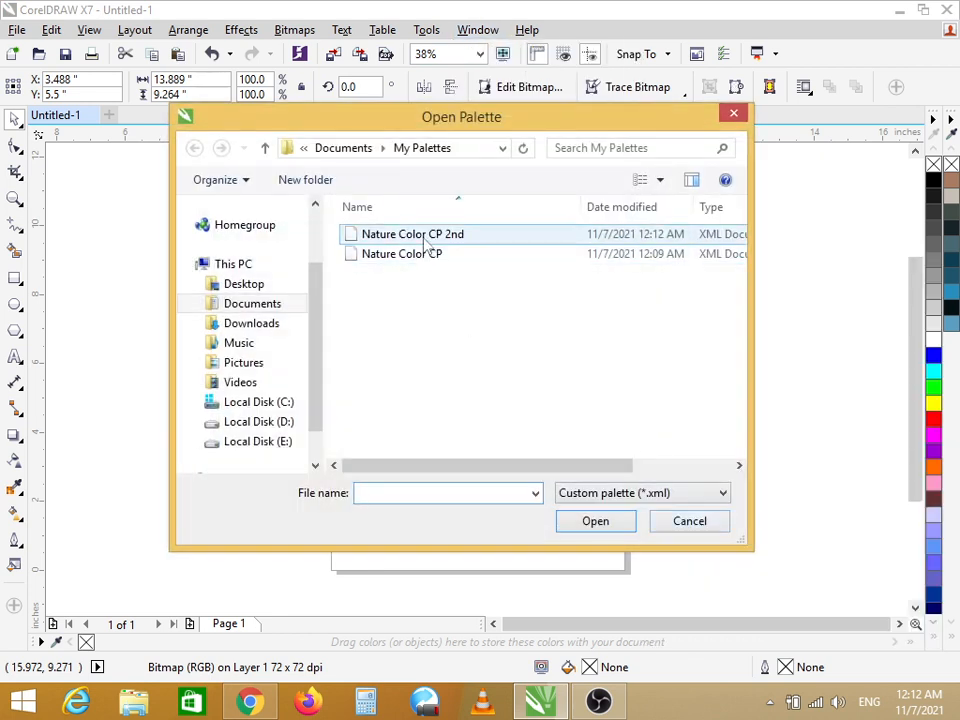
{"action": "left_click", "coordinate": [429, 238]}
{"action": "left_click", "coordinate": [612, 524]}
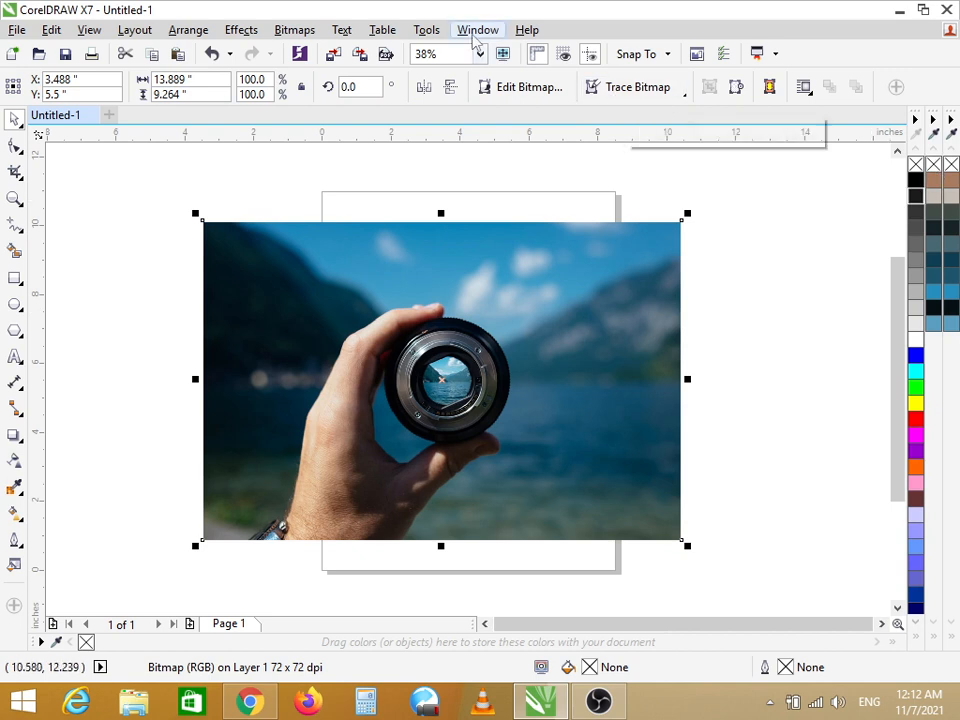
- Hide the Nature Color CP.xml palette and return to the drawing
{"action": "left_click", "coordinate": [477, 30]}
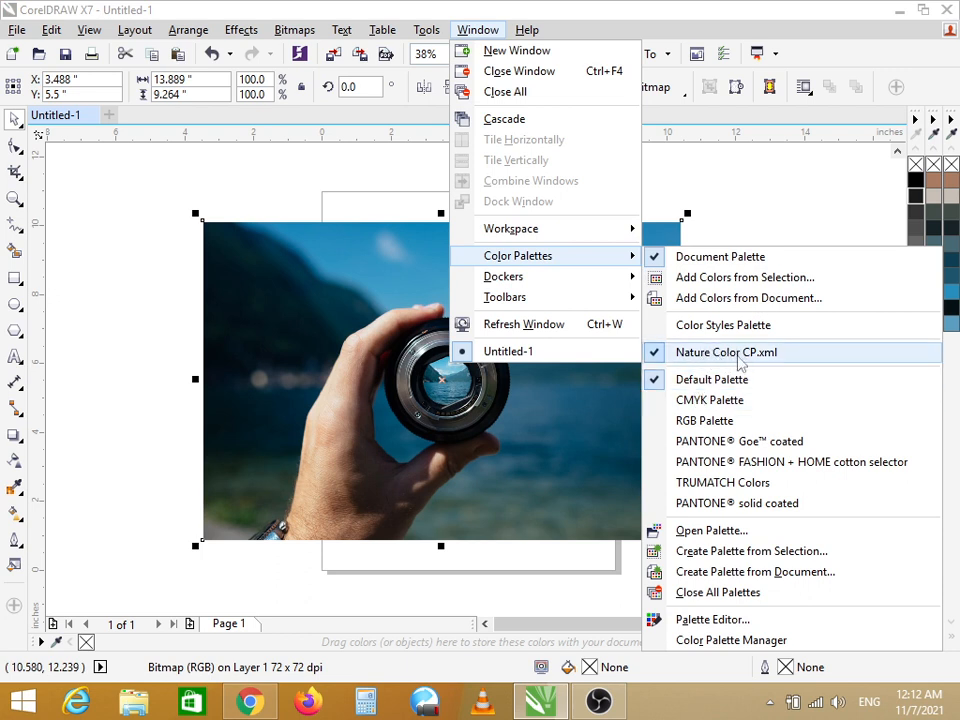
{"action": "left_click", "coordinate": [661, 357]}
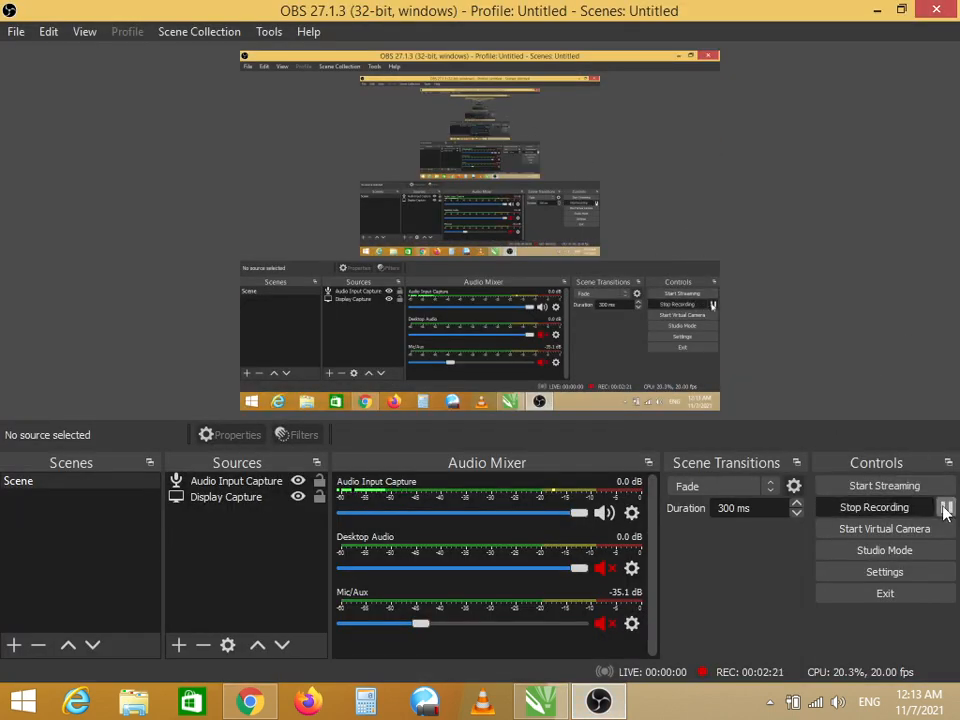
{"action": "left_click", "coordinate": [875, 12]}
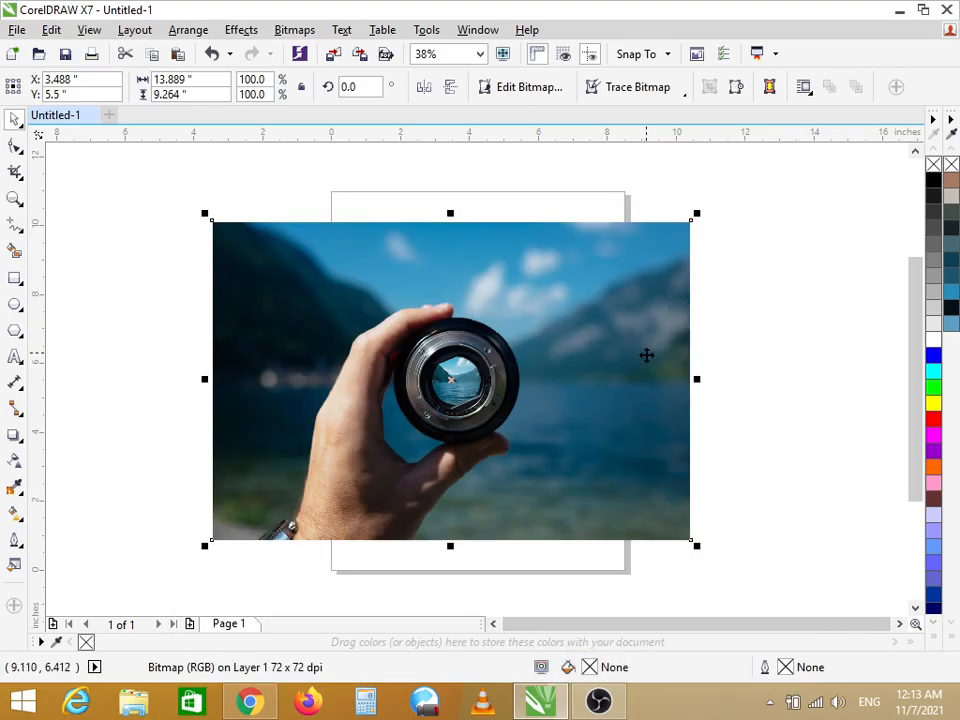
- Move the photo up to about X 1.94 in, Y 6.56 in and show the Color Styles docker
{"action": "left_click_drag", "start_coordinate": [636, 355], "coordinate": [580, 324]}
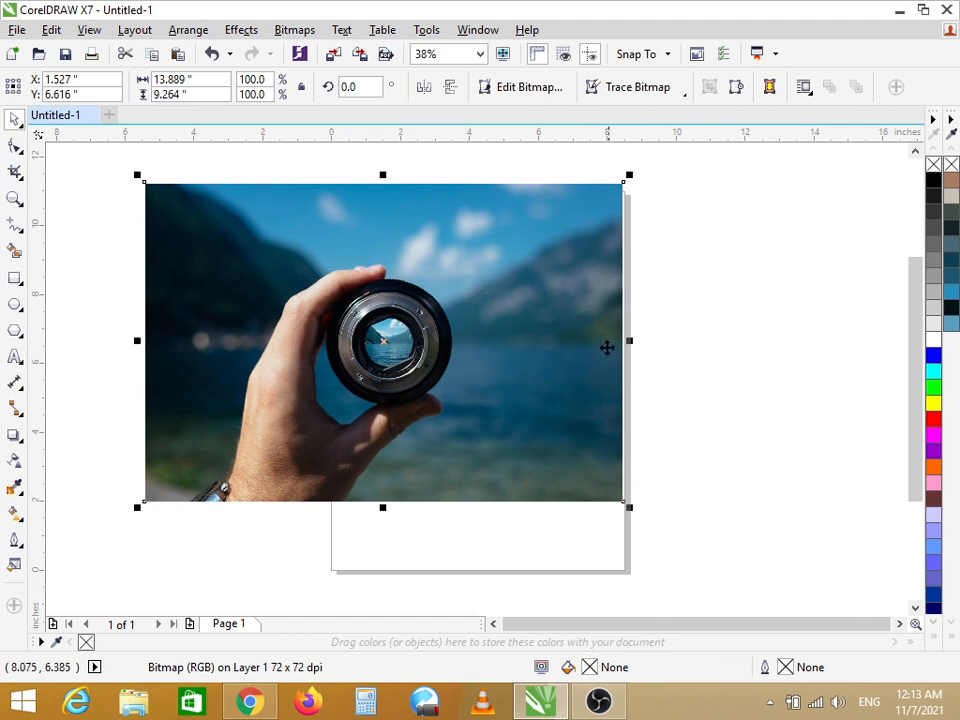
{"action": "left_click_drag", "start_coordinate": [608, 345], "coordinate": [603, 297]}
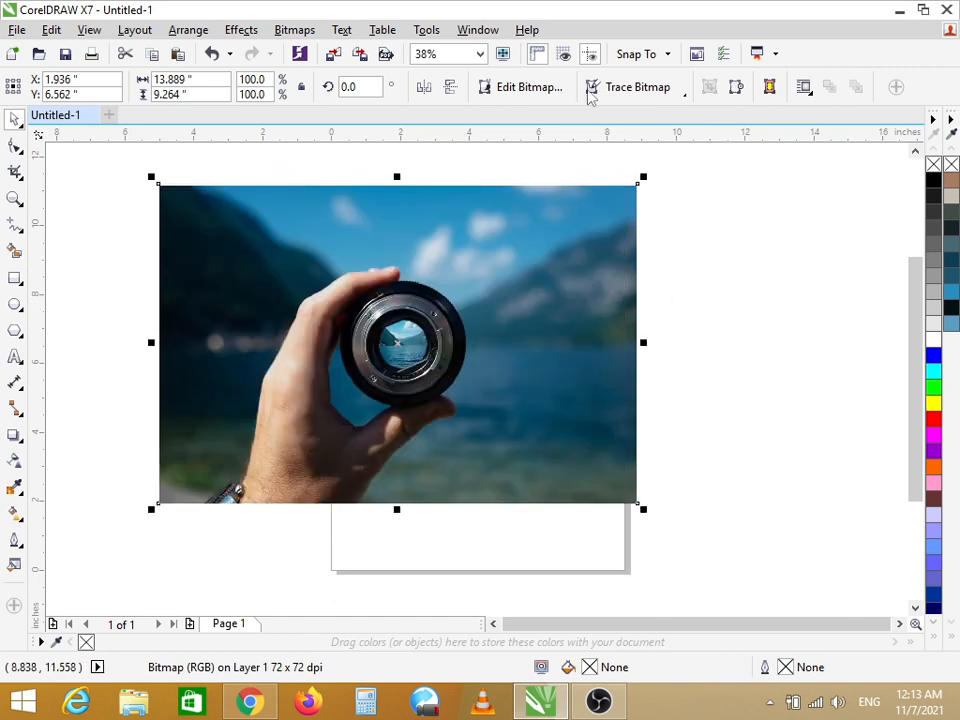
{"action": "left_click", "coordinate": [490, 33]}
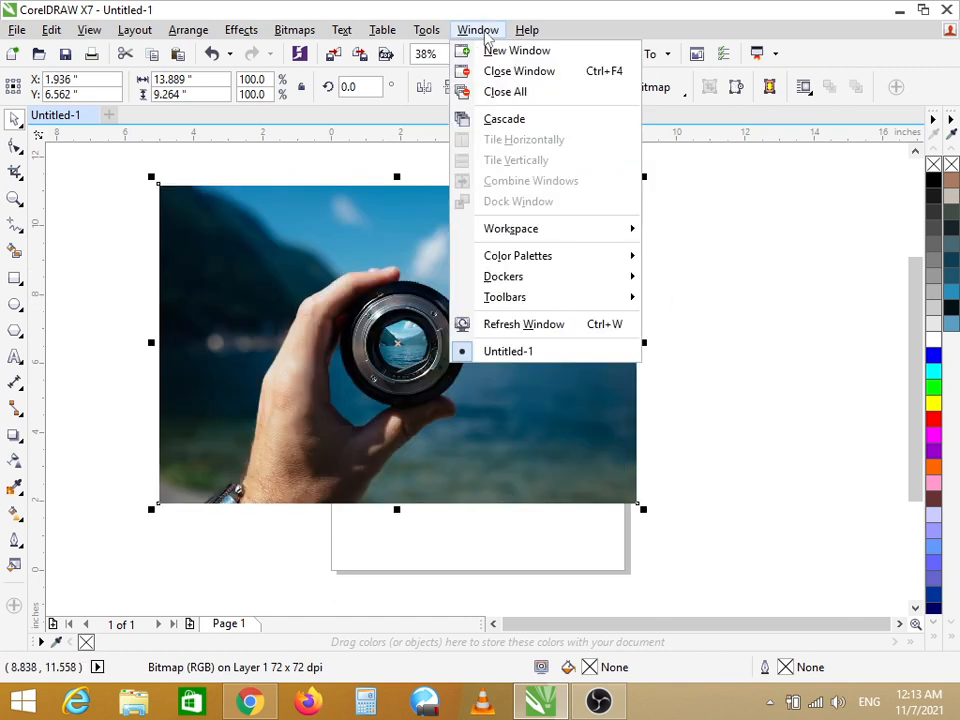
{"action": "mouse_move", "coordinate": [527, 282]}
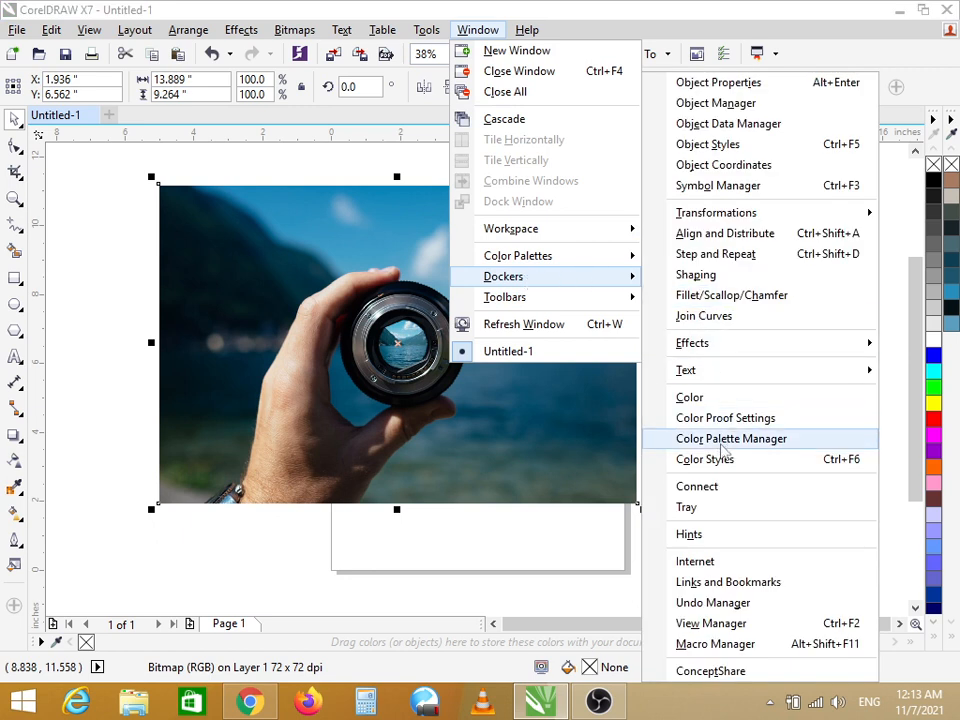
{"action": "left_click", "coordinate": [678, 462]}
{"action": "left_click", "coordinate": [466, 32]}
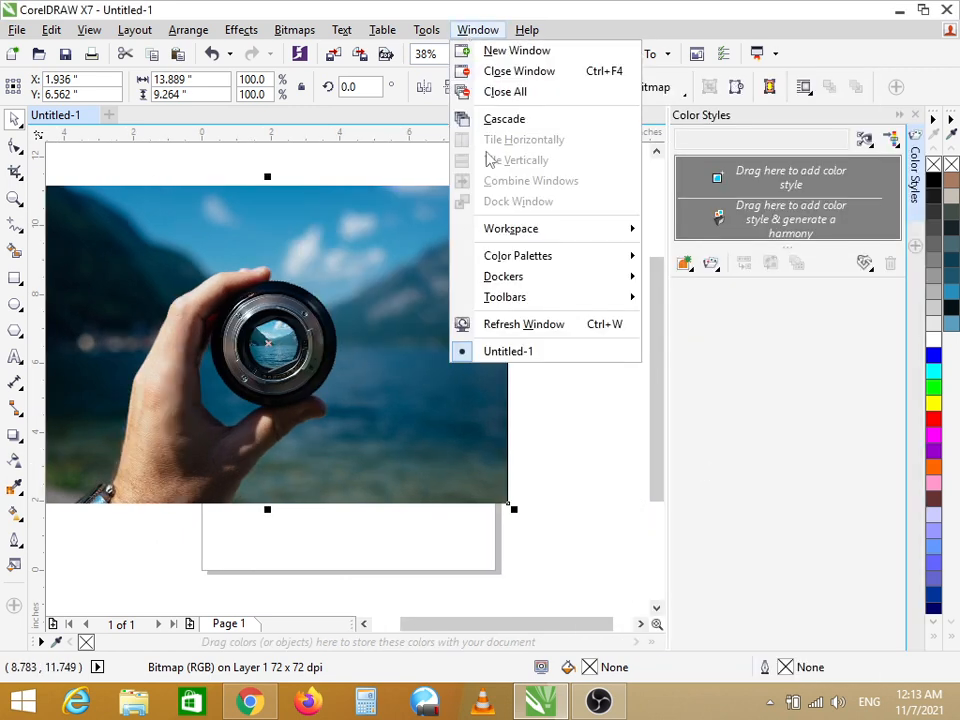
{"action": "mouse_move", "coordinate": [495, 280]}
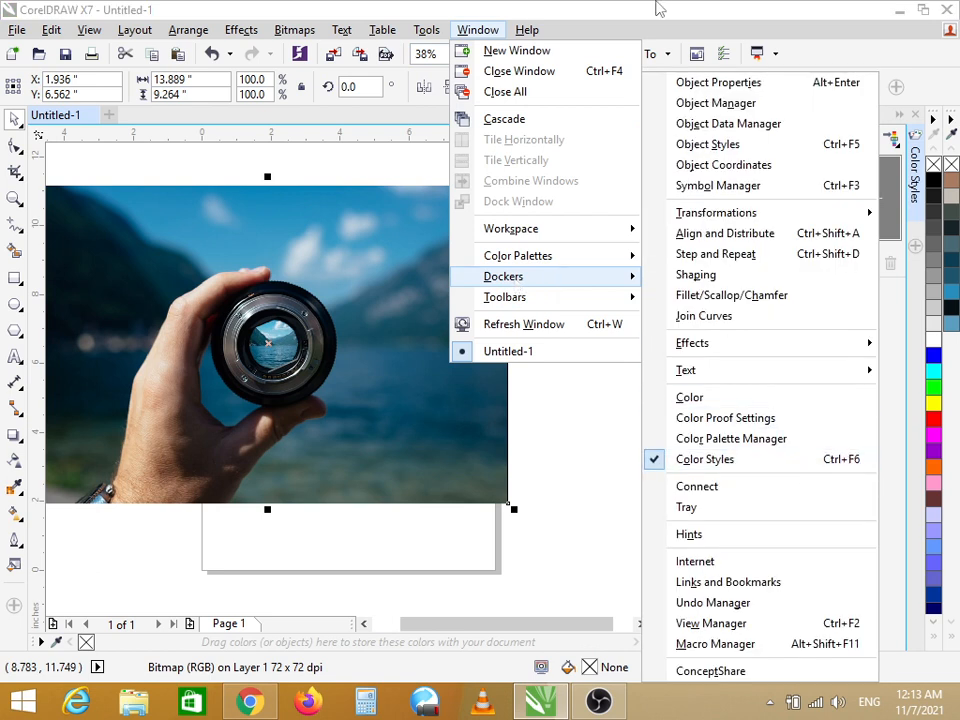
{"action": "left_click", "coordinate": [848, 456]}
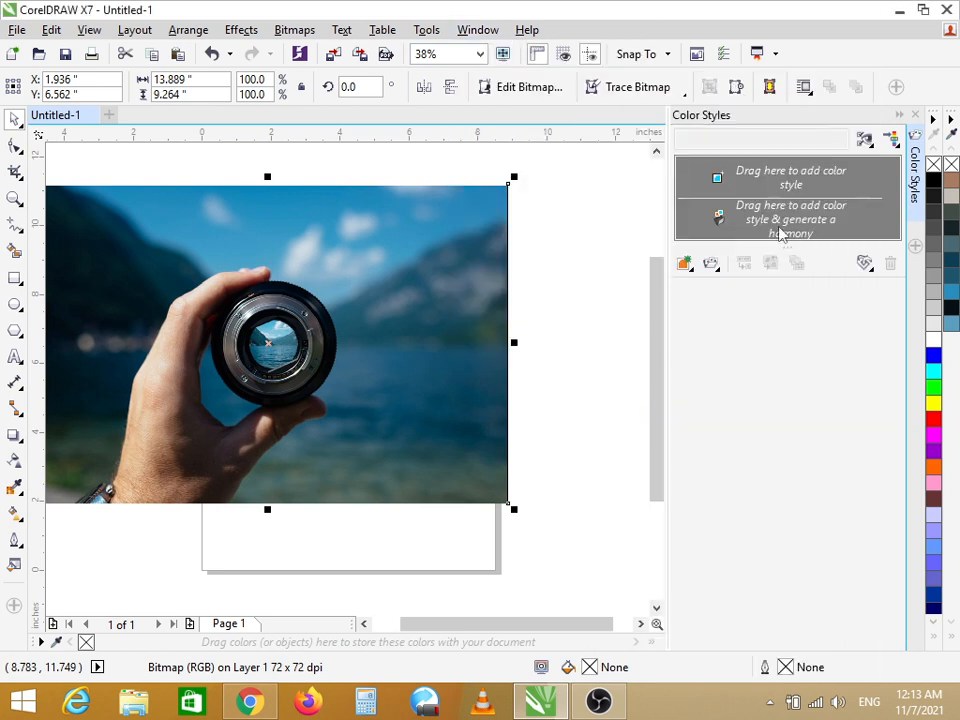
- Add the photo to the color styles area, generating 10 color styles from the bitmap
{"action": "left_click_drag", "start_coordinate": [421, 307], "coordinate": [364, 259]}
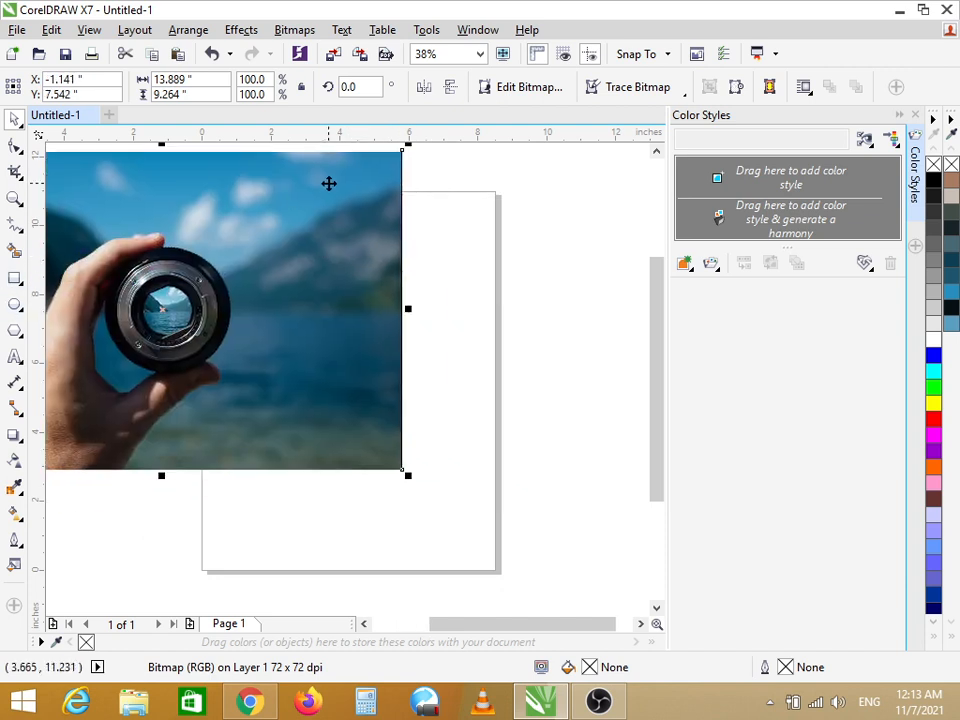
{"action": "left_click_drag", "start_coordinate": [329, 183], "coordinate": [757, 179]}
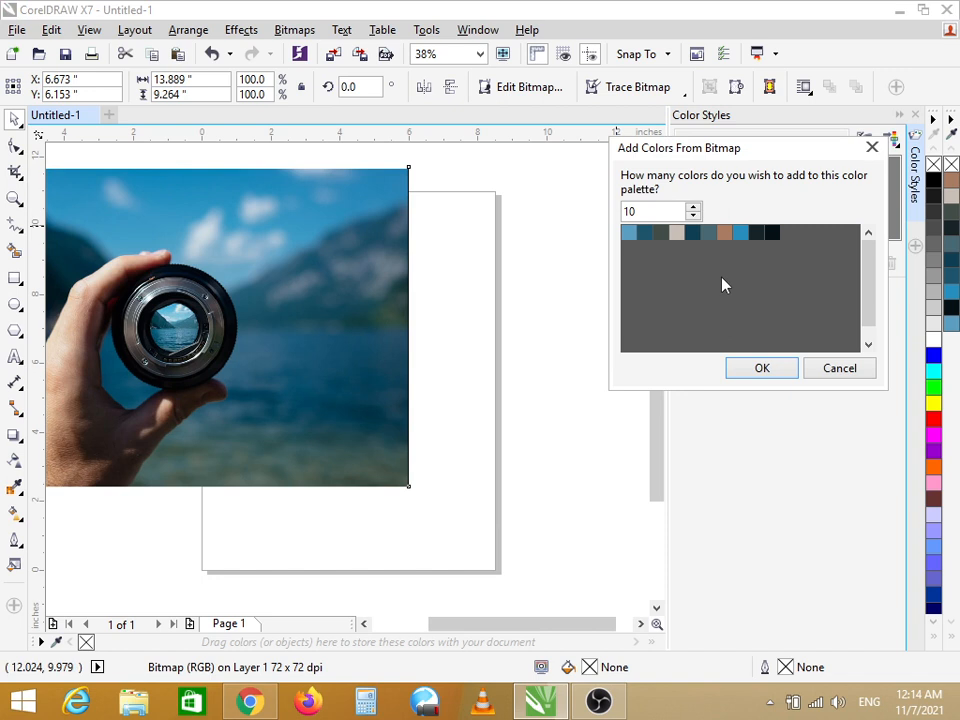
{"action": "left_click", "coordinate": [760, 370]}
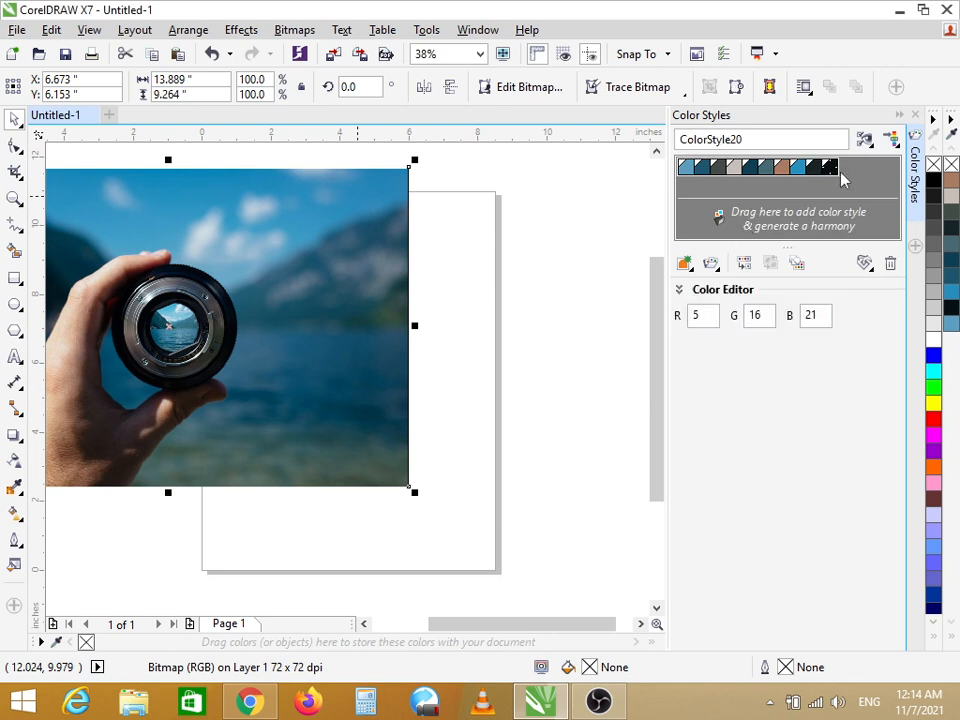
{"action": "left_click", "coordinate": [780, 224]}
- Draw a square about 2.78 in wide beside the photo at the page's right edge and fill it with red
{"action": "left_click_drag", "start_coordinate": [323, 257], "coordinate": [329, 220]}
{"action": "left_click", "coordinate": [15, 281]}
{"action": "left_click_drag", "start_coordinate": [507, 222], "coordinate": [604, 317]}
{"action": "left_click", "coordinate": [15, 118]}
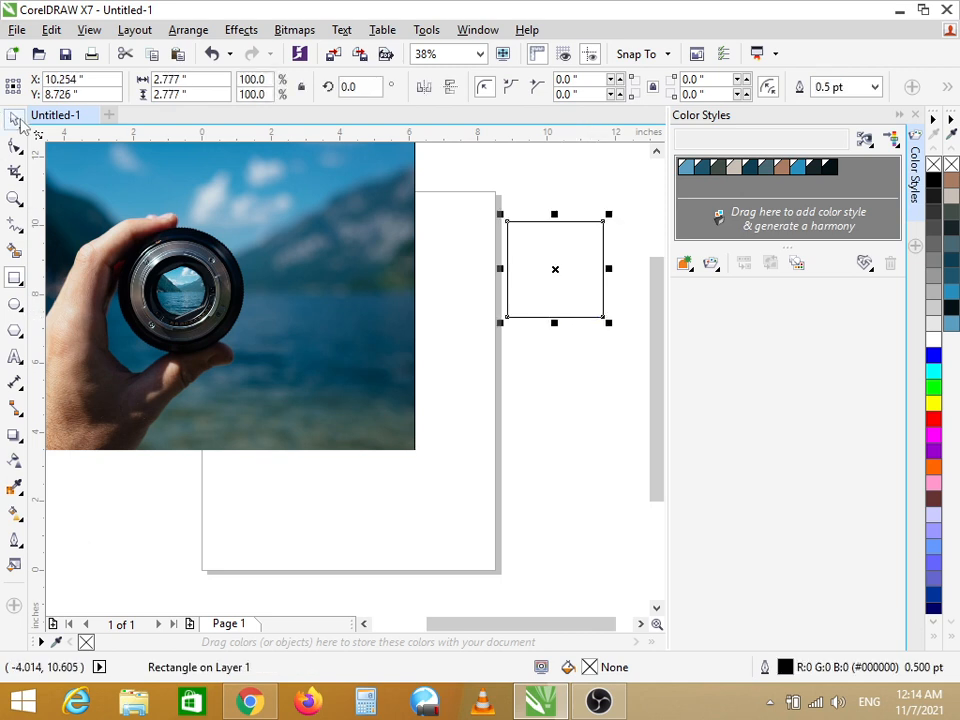
{"action": "mouse_move", "coordinate": [585, 270]}
{"action": "left_mouse_down"}
{"action": "mouse_move", "coordinate": [566, 266]}
{"action": "mouse_move", "coordinate": [575, 265]}
{"action": "left_mouse_up"}
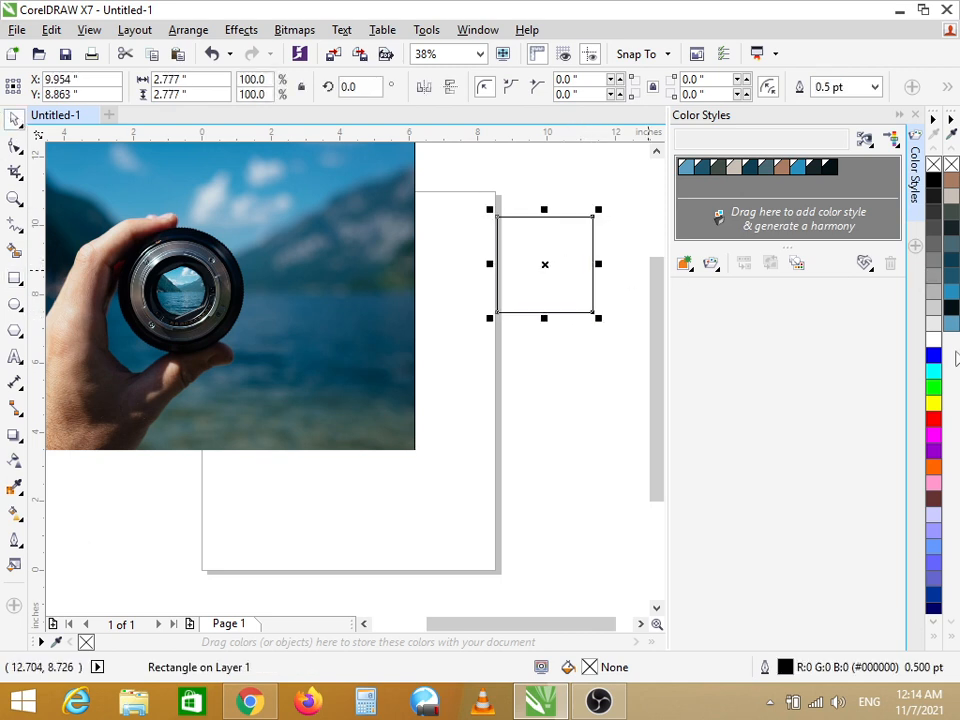
{"action": "left_click", "coordinate": [933, 370]}
{"action": "left_click", "coordinate": [933, 419]}
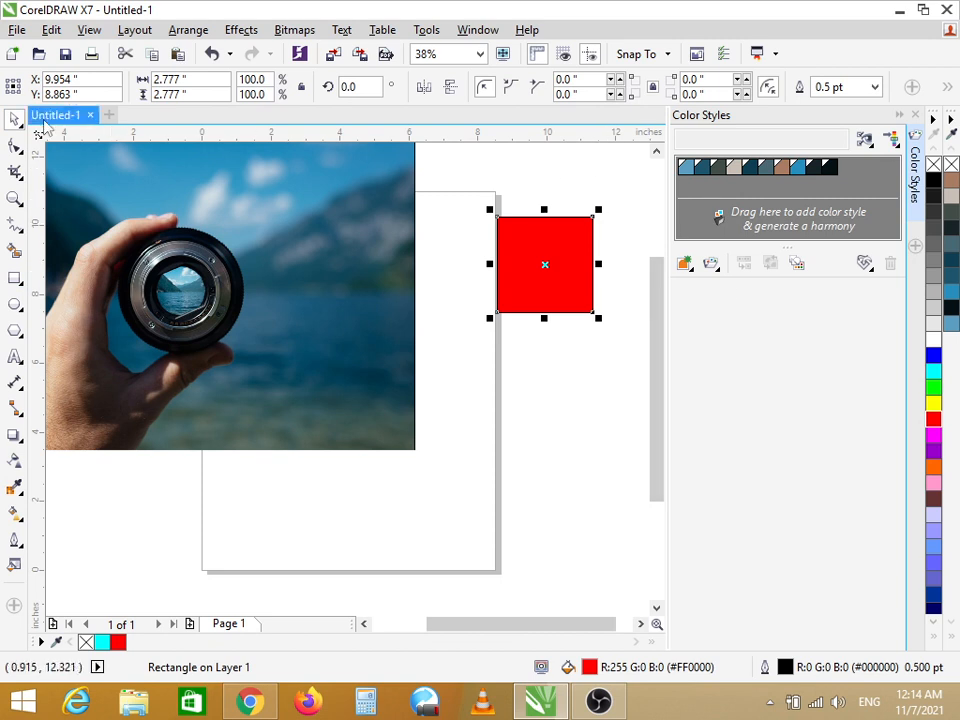
- Create a color harmony from both the fill and outline of the red square, grouped into 1 harmony
{"action": "left_click", "coordinate": [630, 218]}
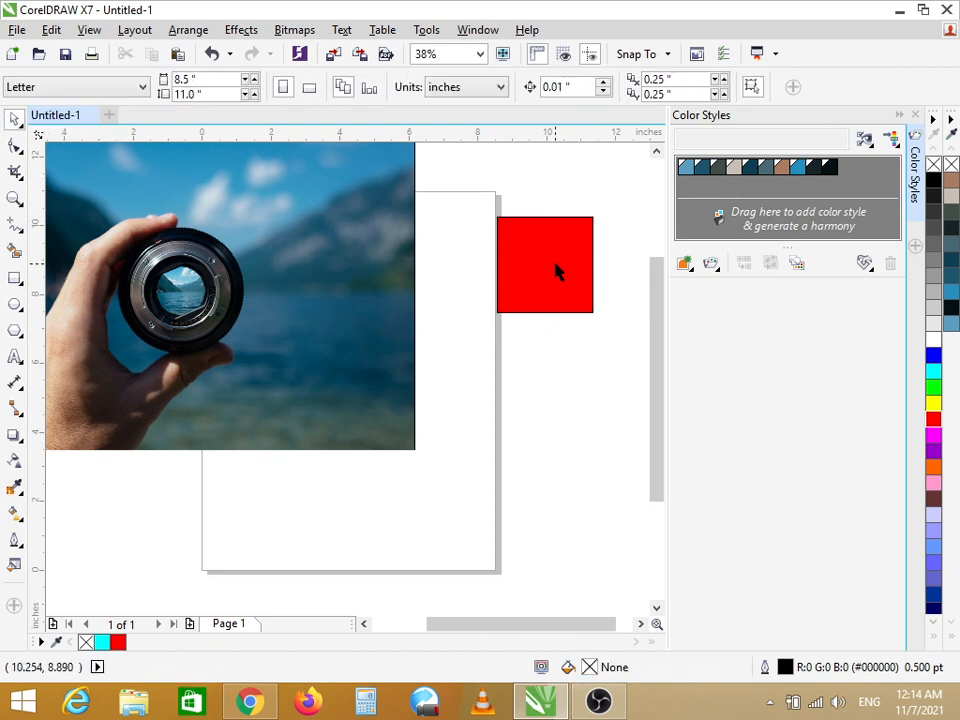
{"action": "left_click_drag", "start_coordinate": [558, 272], "coordinate": [752, 228]}
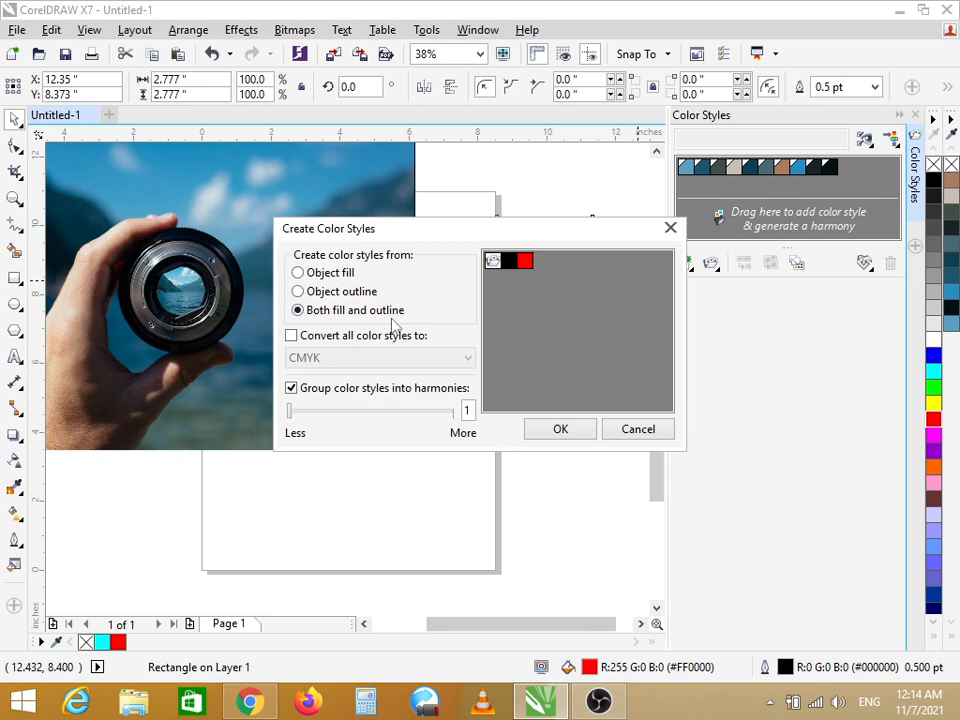
{"action": "left_click", "coordinate": [561, 430]}
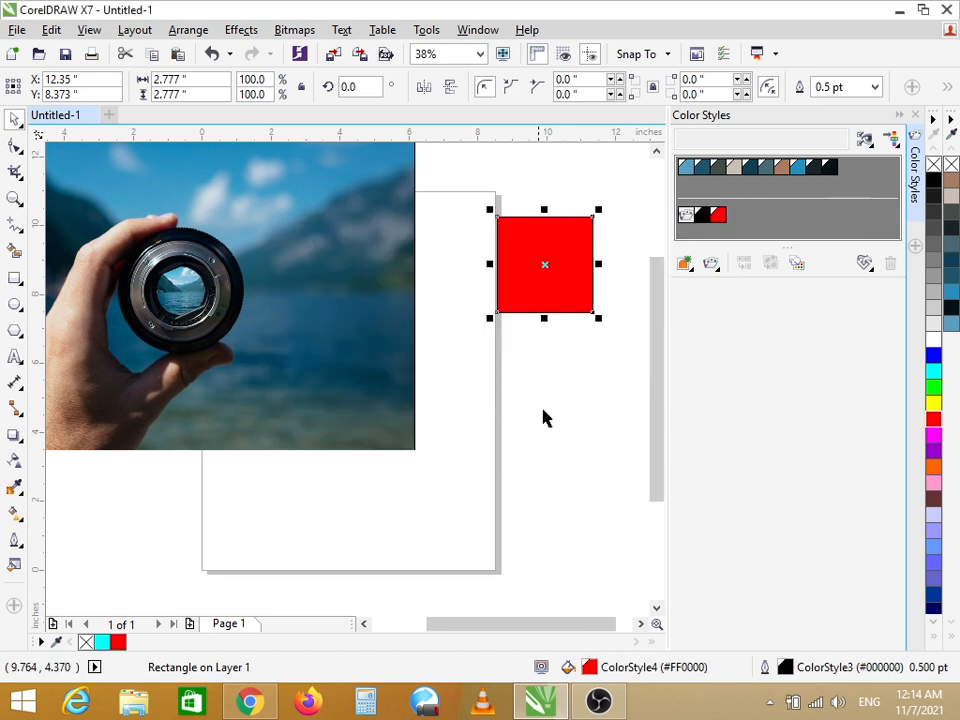
- Select the harmony's red style and change it to orange, RGB 255, 141, 47, on the color wheel
{"action": "left_click", "coordinate": [709, 219]}
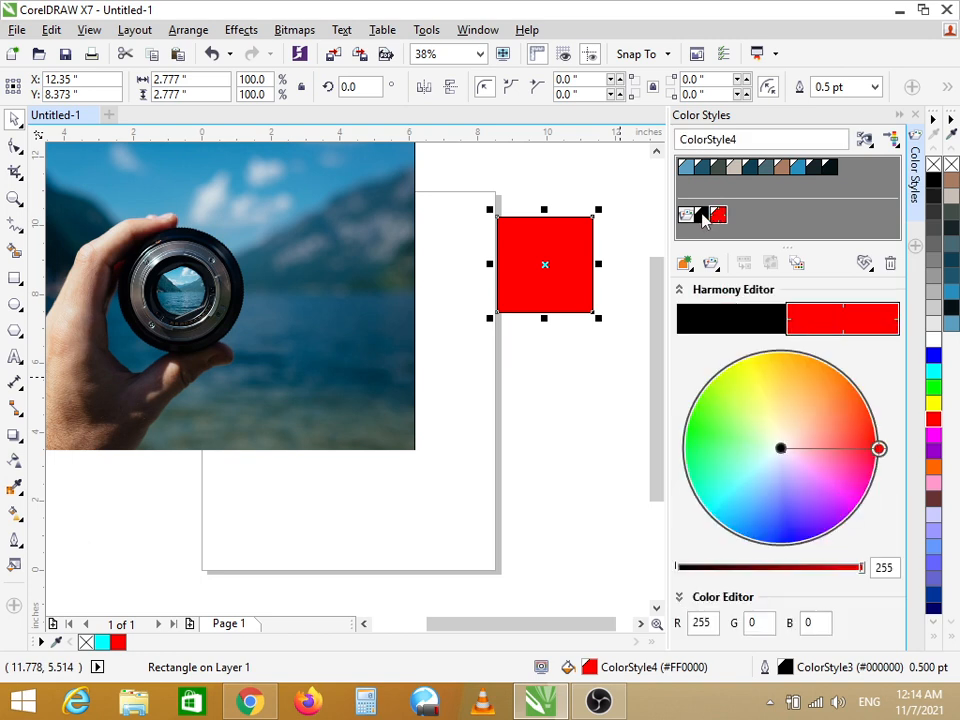
{"action": "left_click", "coordinate": [702, 215]}
{"action": "left_click", "coordinate": [720, 216]}
{"action": "left_click", "coordinate": [704, 216]}
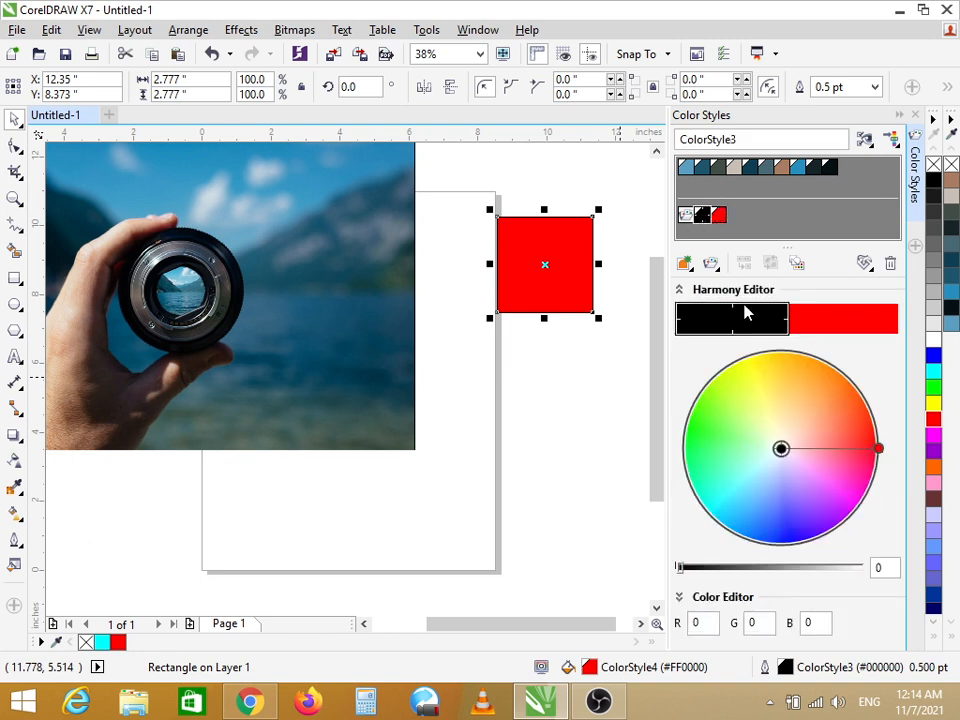
{"action": "left_click", "coordinate": [718, 215]}
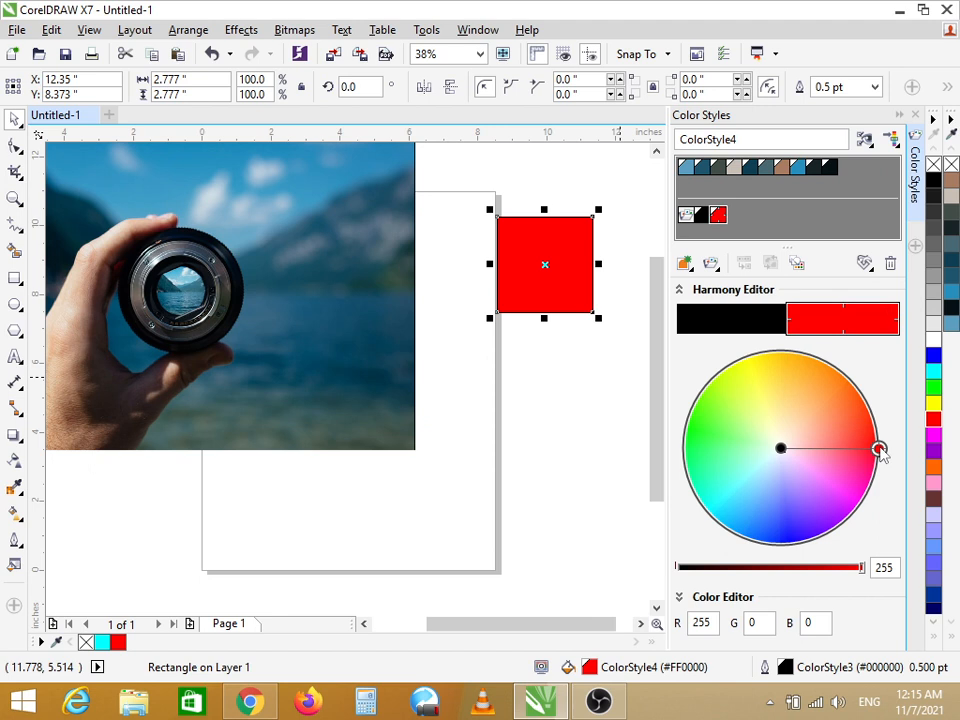
{"action": "left_click_drag", "start_coordinate": [879, 450], "coordinate": [837, 392]}
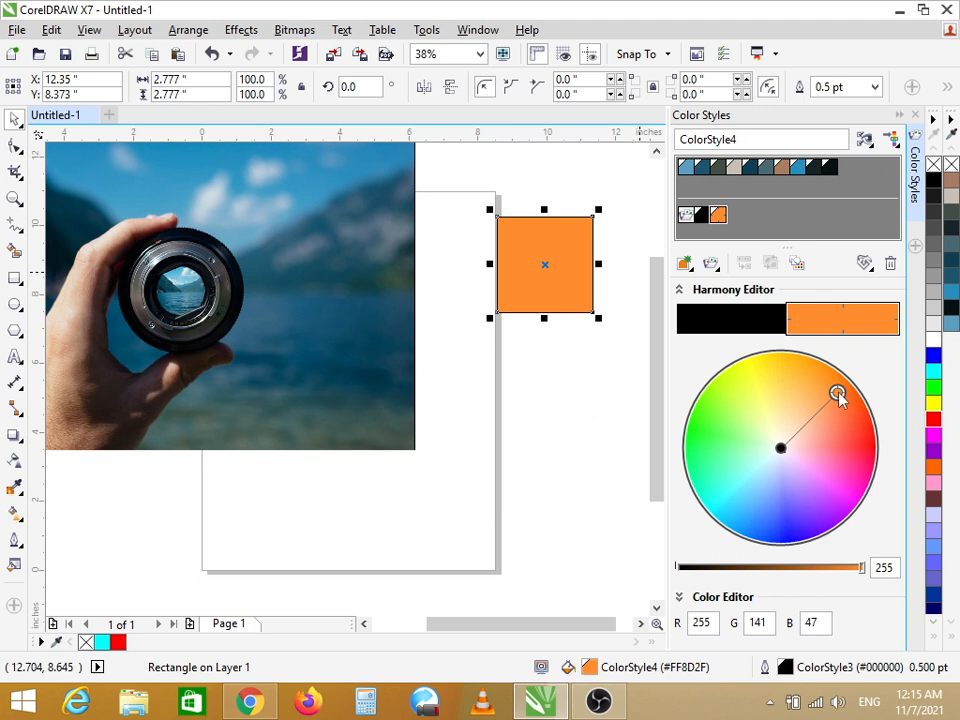
- Recolor the square's fill style through green #52FF37 and red #FF2F28 to light orange #FFBE6F
{"action": "left_click_drag", "start_coordinate": [838, 394], "coordinate": [706, 425]}
{"action": "left_click", "coordinate": [700, 217]}
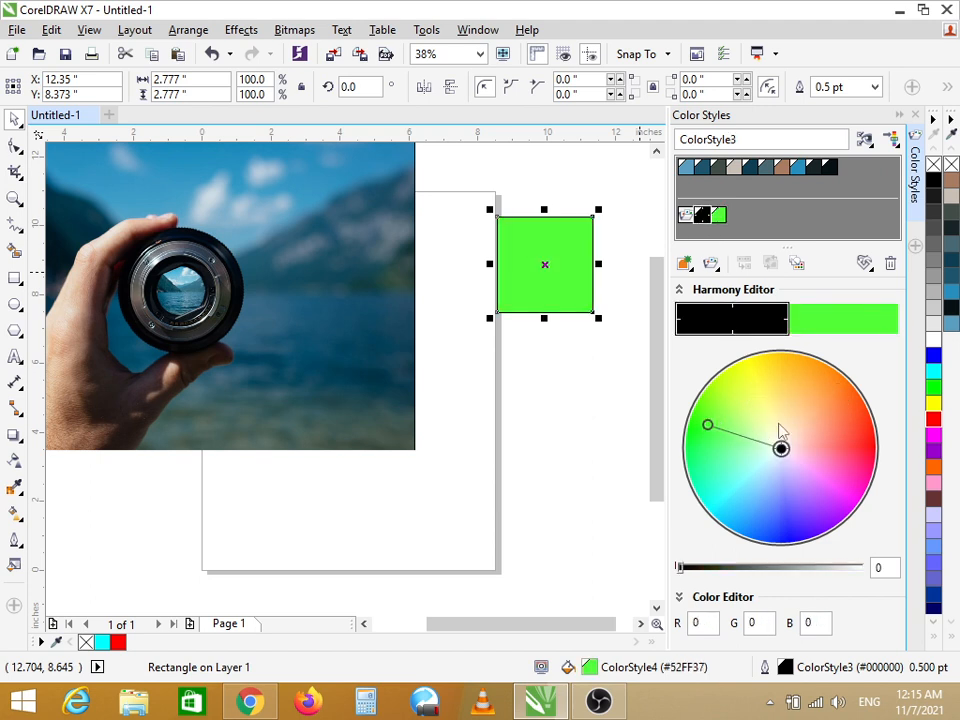
{"action": "left_click_drag", "start_coordinate": [707, 428], "coordinate": [862, 445]}
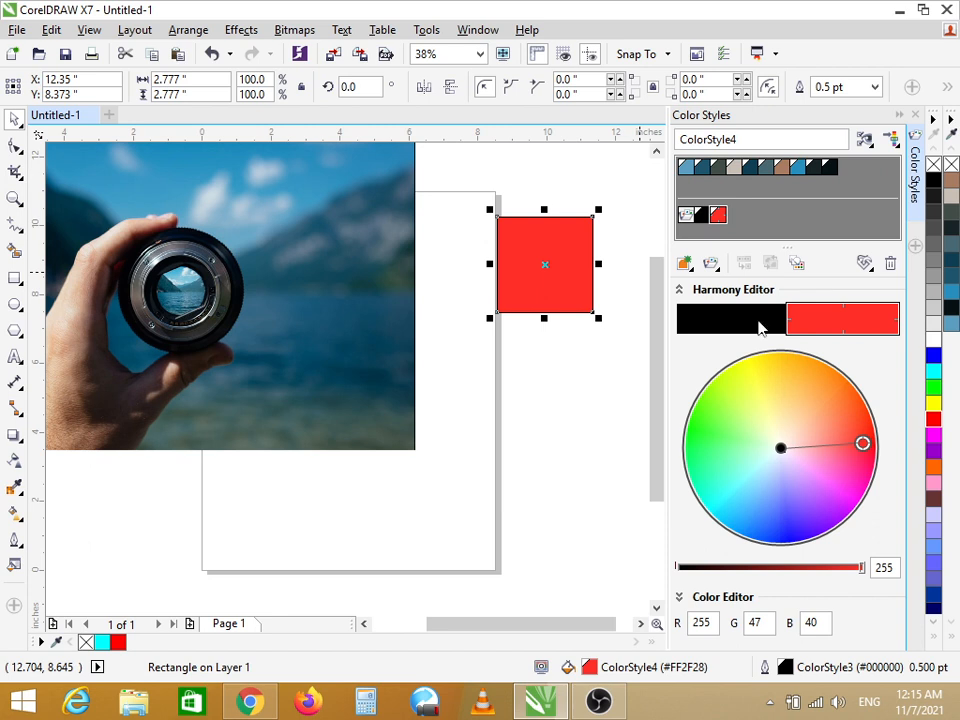
{"action": "left_click", "coordinate": [704, 220]}
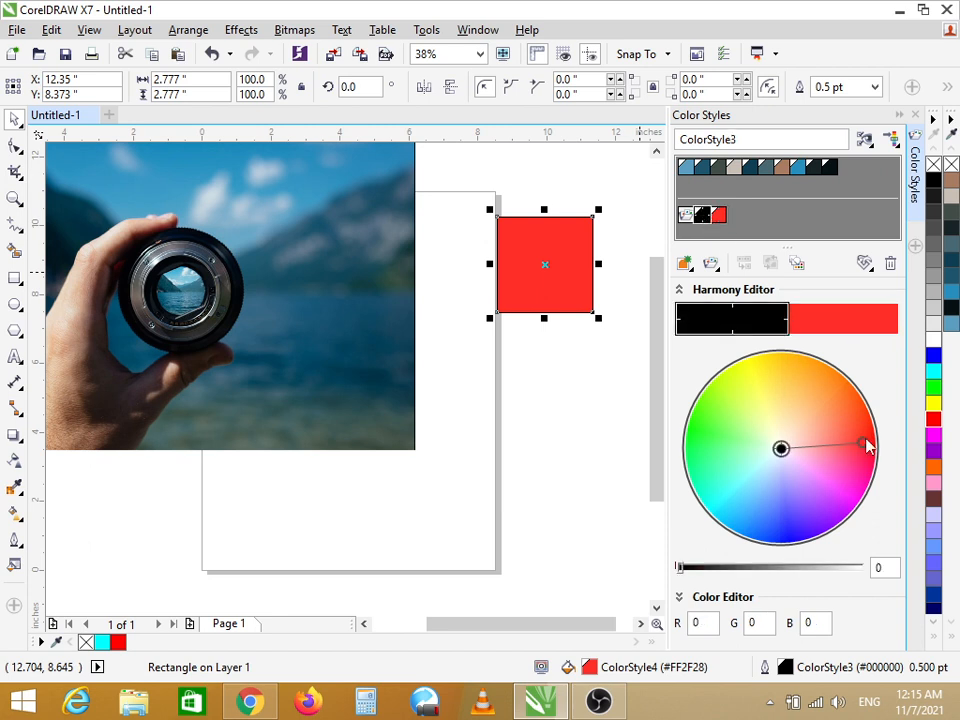
{"action": "left_click_drag", "start_coordinate": [866, 444], "coordinate": [808, 401]}
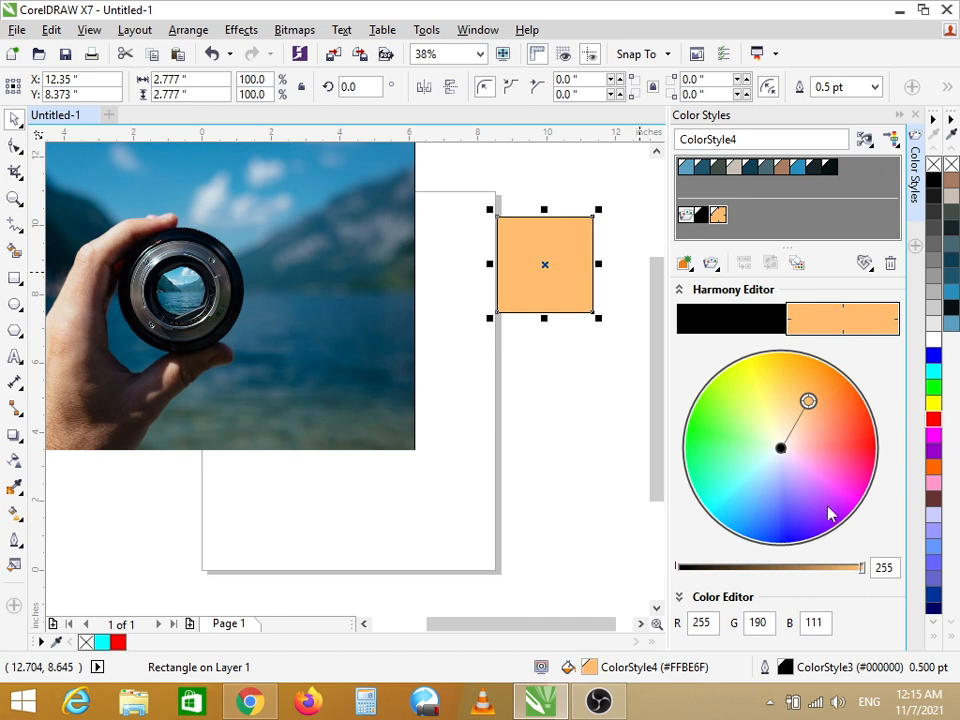
- Change the square's fill style to yellow #F7FF56 and on to orange, RGB 255, 187, 86
{"action": "left_click", "coordinate": [703, 216]}
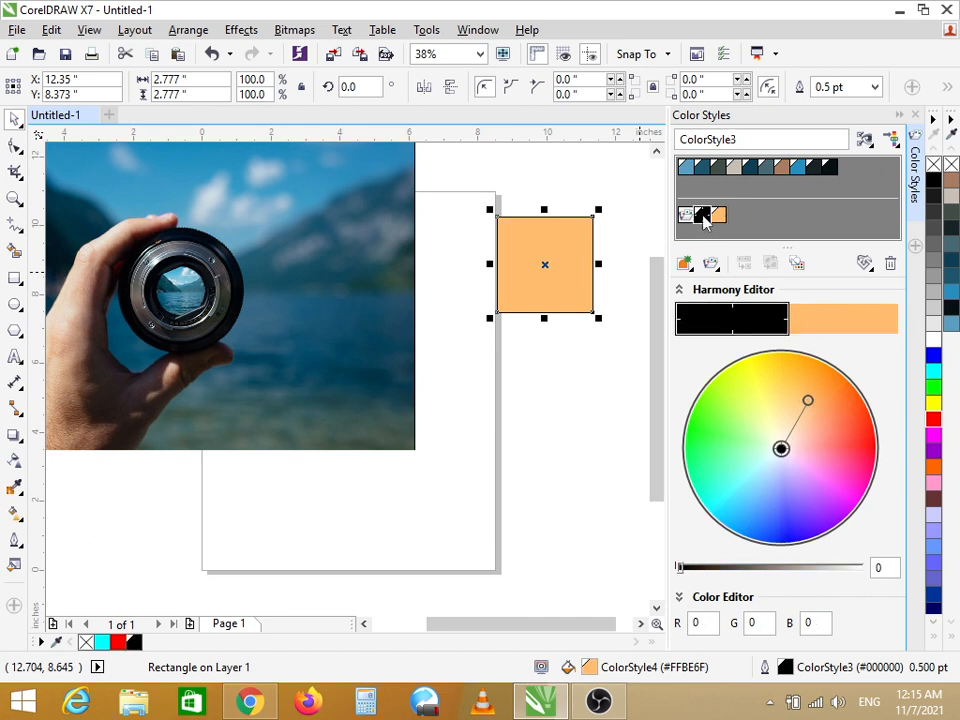
{"action": "left_click_drag", "start_coordinate": [812, 408], "coordinate": [754, 389]}
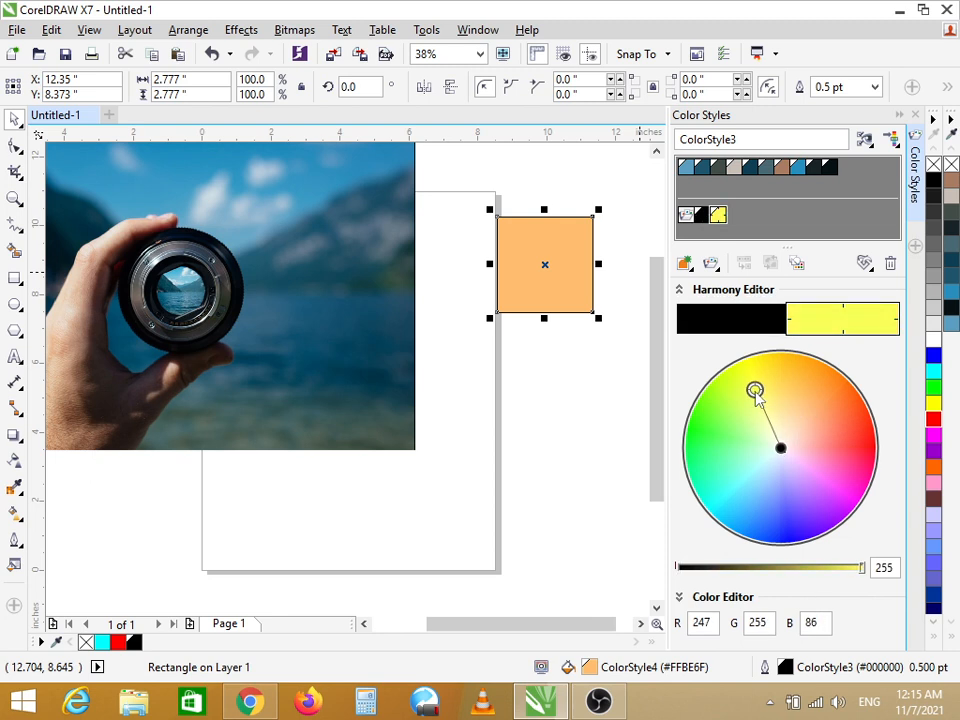
{"action": "left_click", "coordinate": [754, 389]}
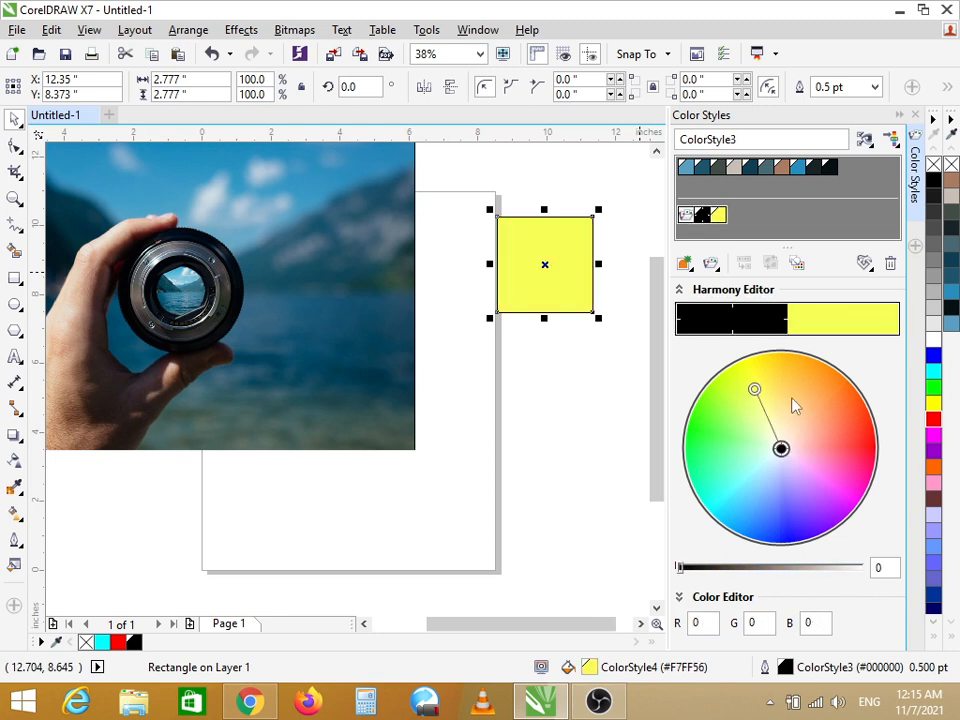
{"action": "left_click_drag", "start_coordinate": [755, 393], "coordinate": [806, 389]}
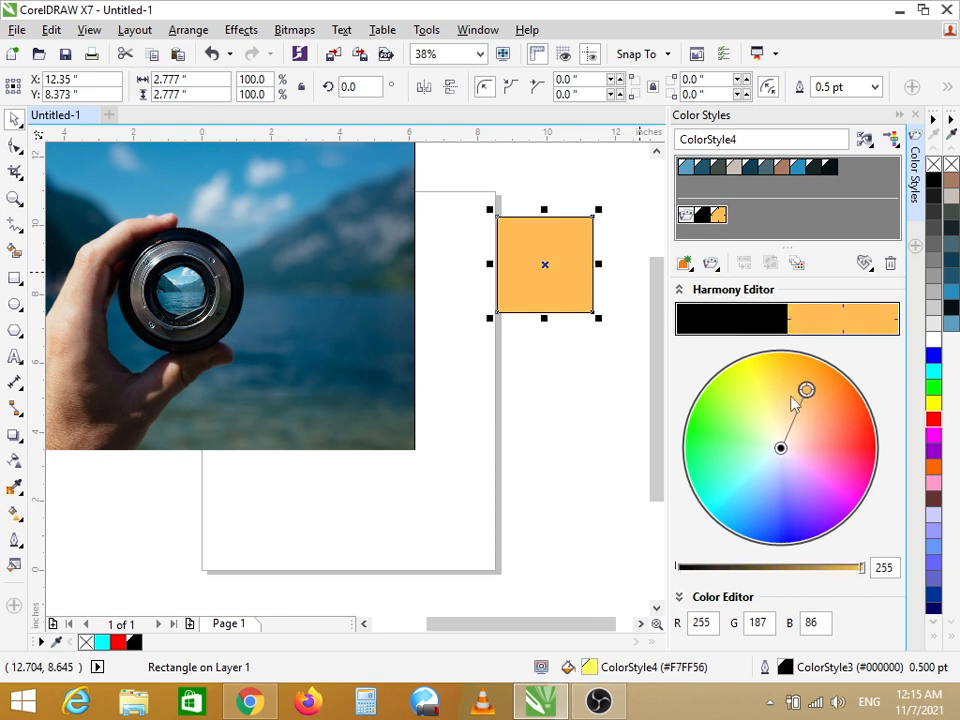
- Fill the square with the harmony's black style and shift the harmony's other style to yellow, RGB 240, 255, 72
{"action": "left_click", "coordinate": [729, 330]}
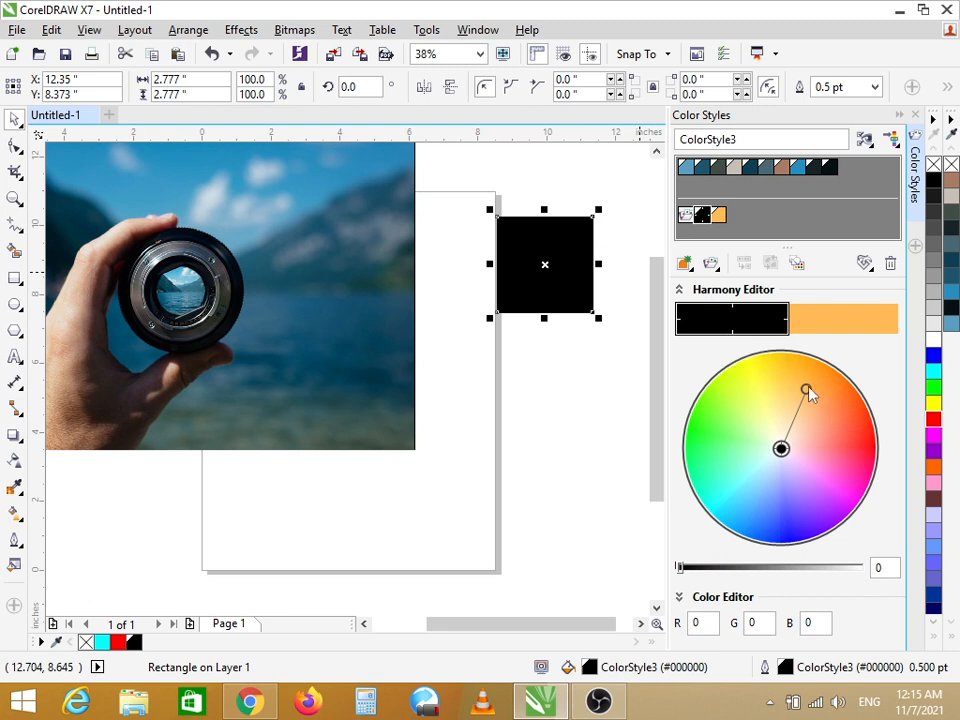
{"action": "left_click_drag", "start_coordinate": [806, 389], "coordinate": [845, 435]}
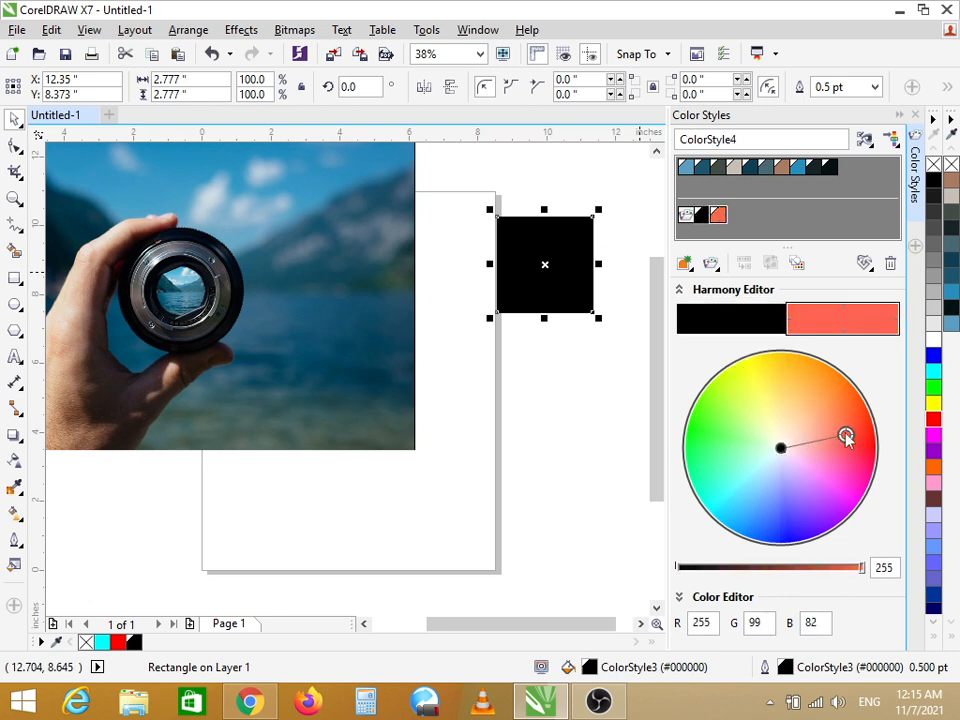
{"action": "left_click_drag", "start_coordinate": [846, 436], "coordinate": [784, 392]}
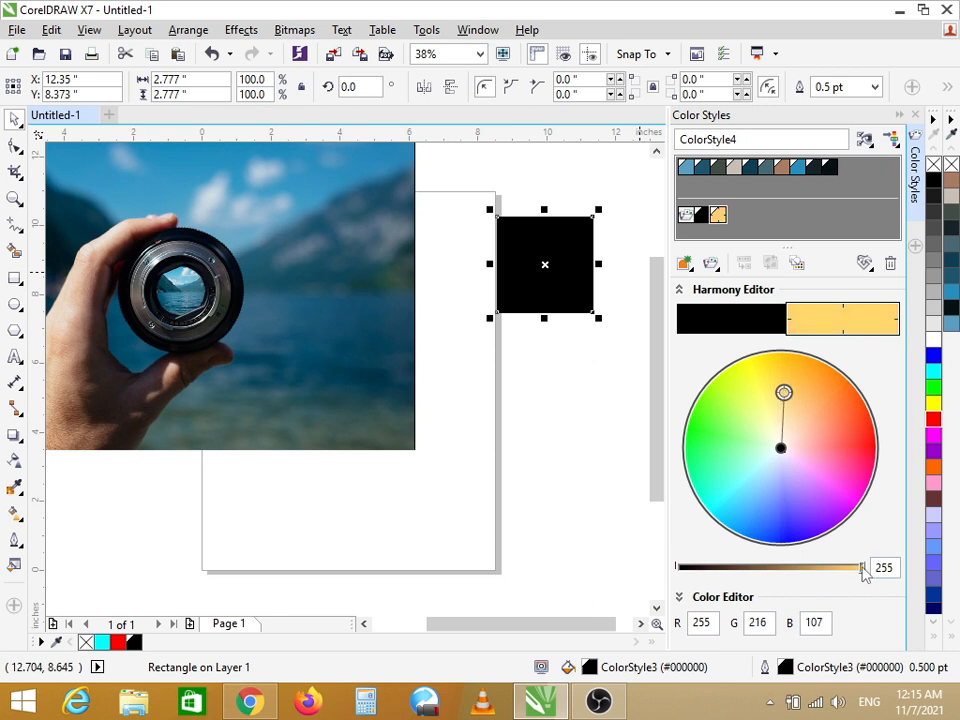
{"action": "left_click_drag", "start_coordinate": [865, 572], "coordinate": [868, 598]}
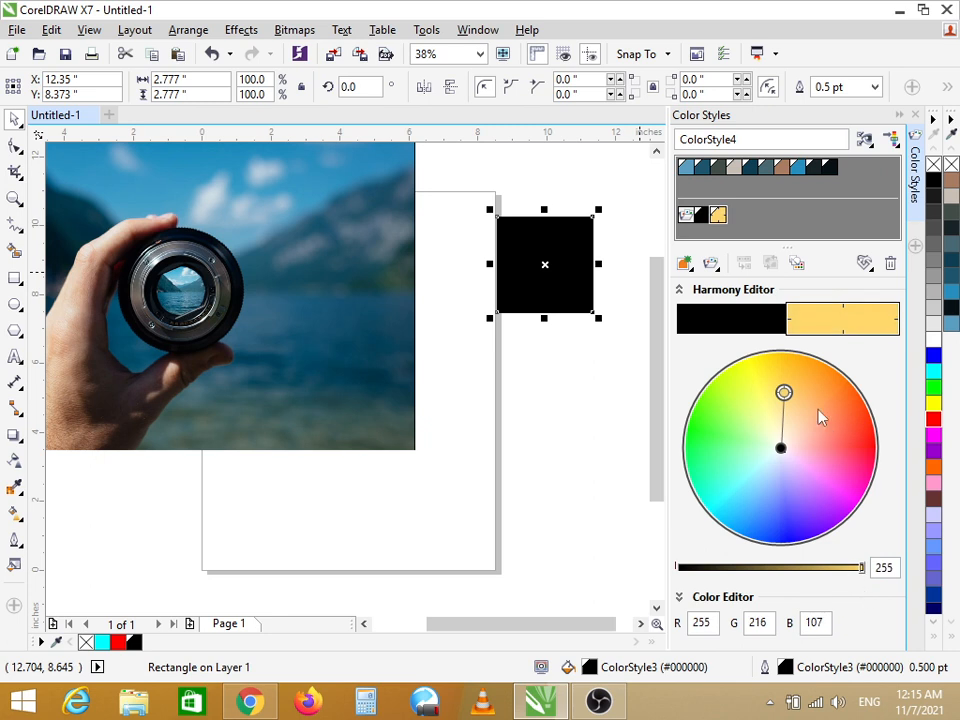
{"action": "left_click", "coordinate": [785, 392]}
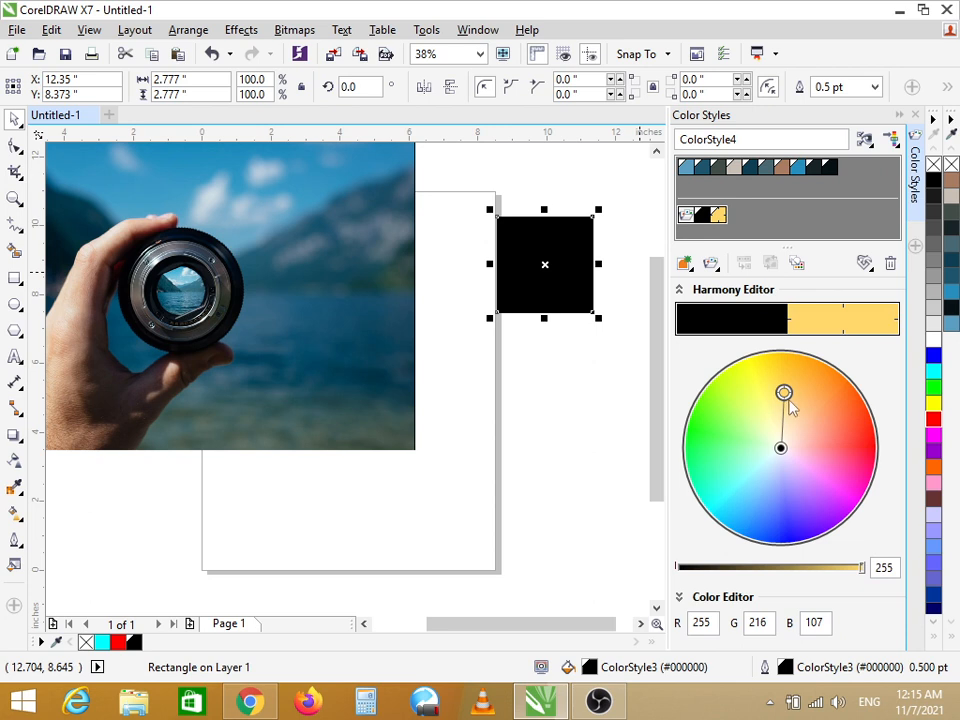
{"action": "left_click_drag", "start_coordinate": [785, 393], "coordinate": [748, 386]}
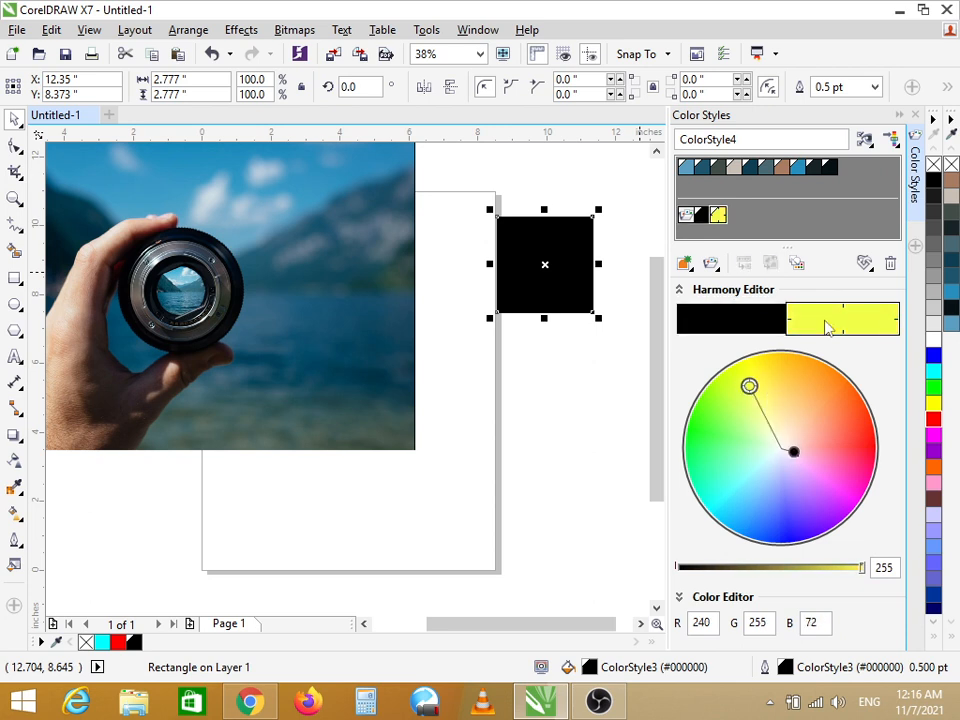
- Add a brown style, RGB 127, 88, 44, to the harmony and fill the square with it
{"action": "left_click", "coordinate": [843, 443]}
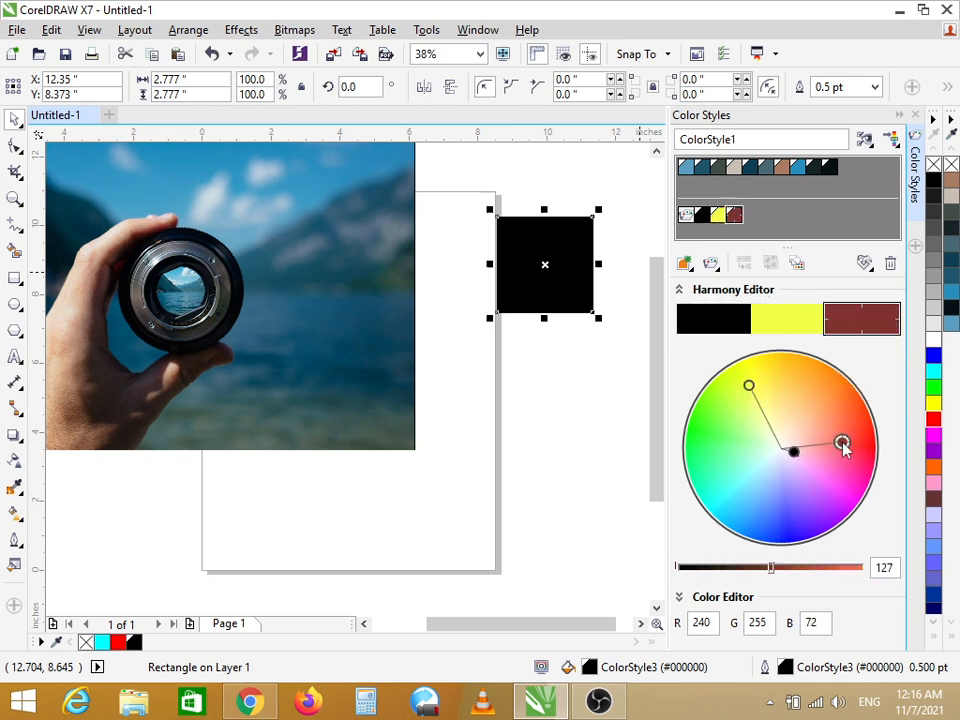
{"action": "left_click_drag", "start_coordinate": [843, 443], "coordinate": [815, 396]}
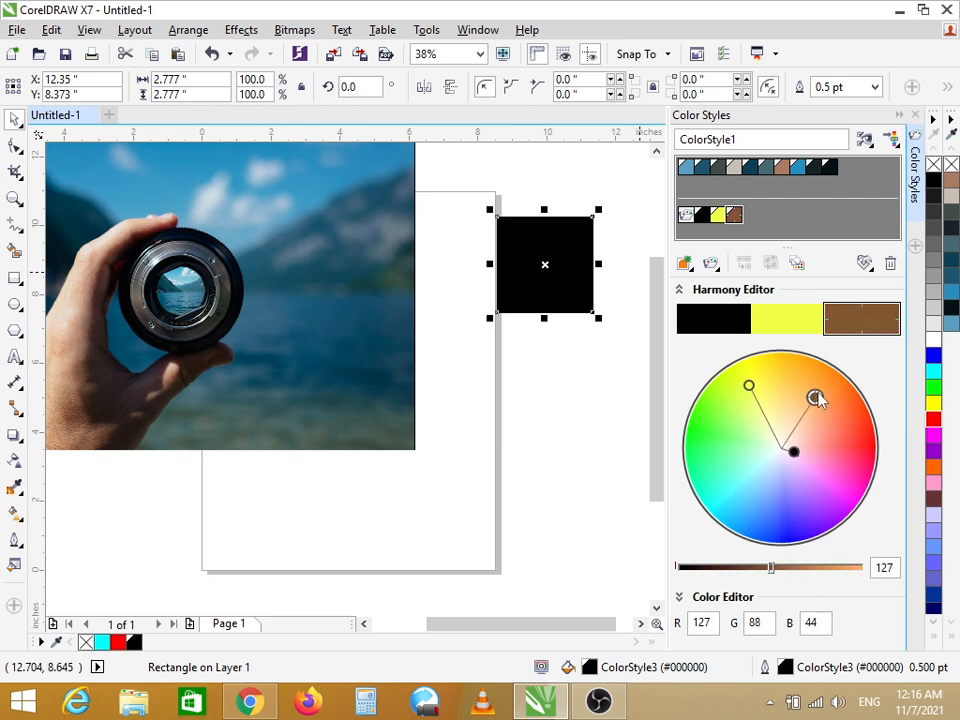
{"action": "left_click", "coordinate": [737, 218]}
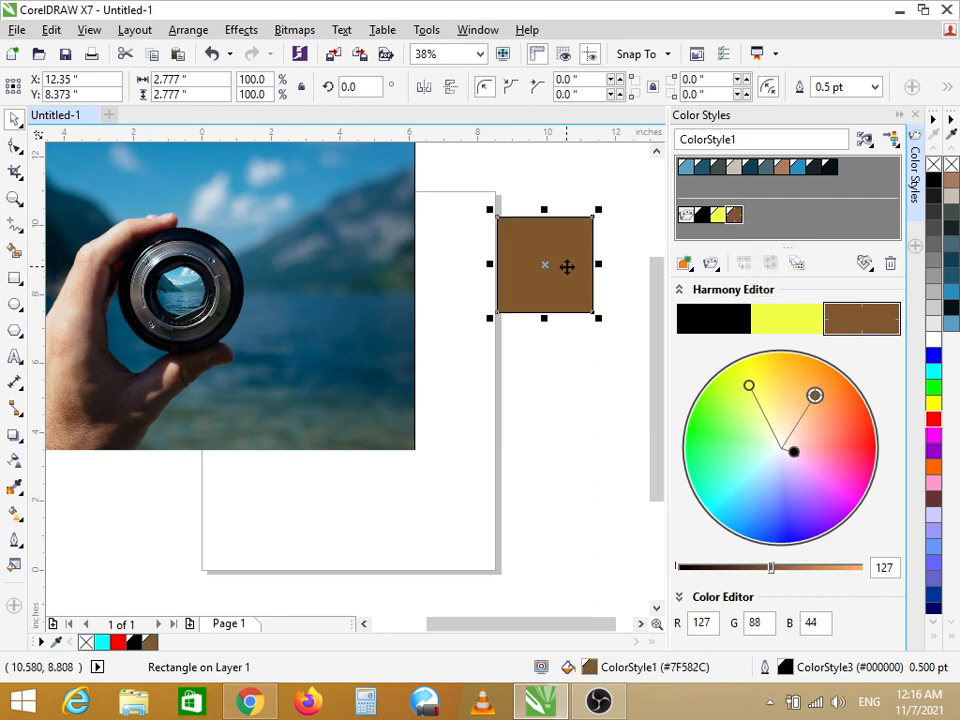
- Rotate the whole harmony on the color wheel to make the square's fill style purple, RGB 127, 19, 123
{"action": "mouse_move", "coordinate": [818, 398]}
{"action": "left_mouse_down"}
{"action": "mouse_move", "coordinate": [860, 441]}
{"action": "mouse_move", "coordinate": [861, 489]}
{"action": "mouse_move", "coordinate": [849, 498]}
{"action": "left_mouse_up"}
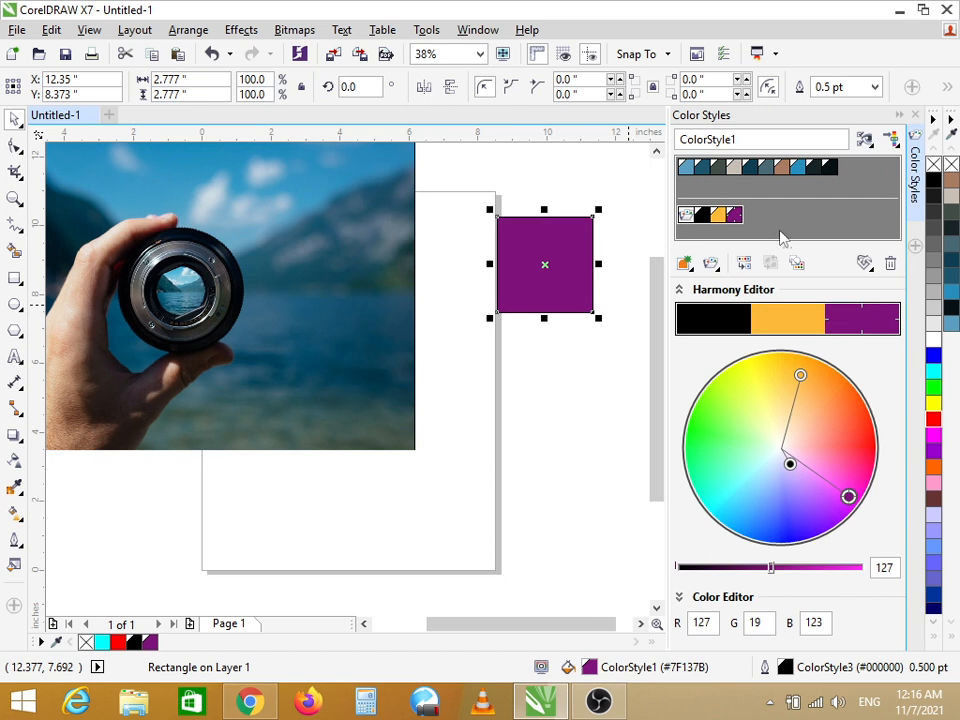
{"action": "left_click", "coordinate": [686, 216]}
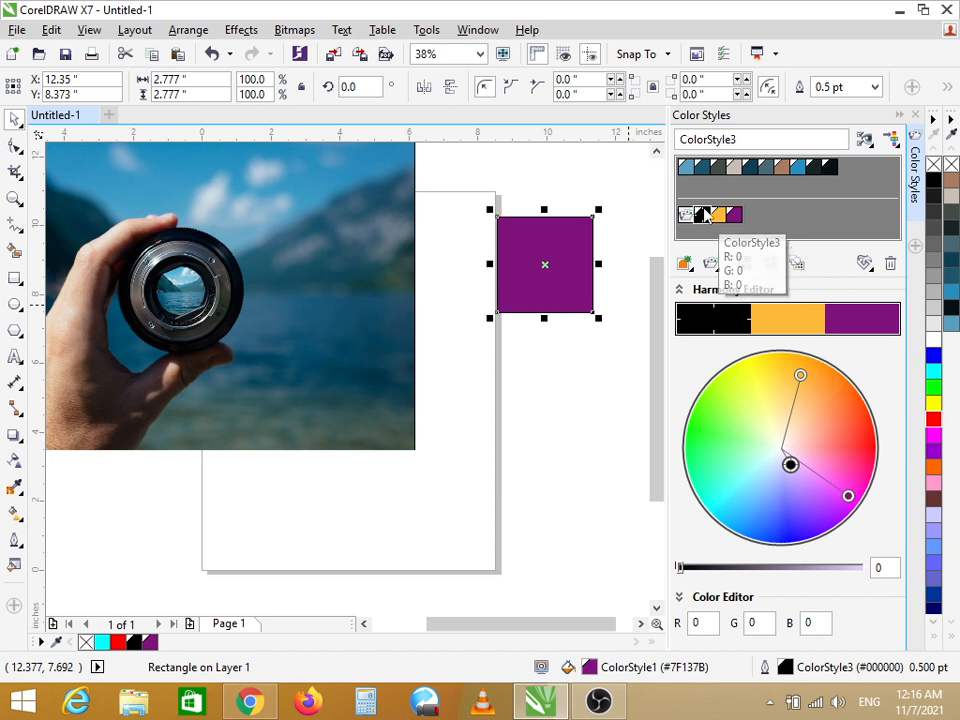
- Try the harmony's black style as the square's fill and undo that fill
{"action": "left_click", "coordinate": [704, 214]}
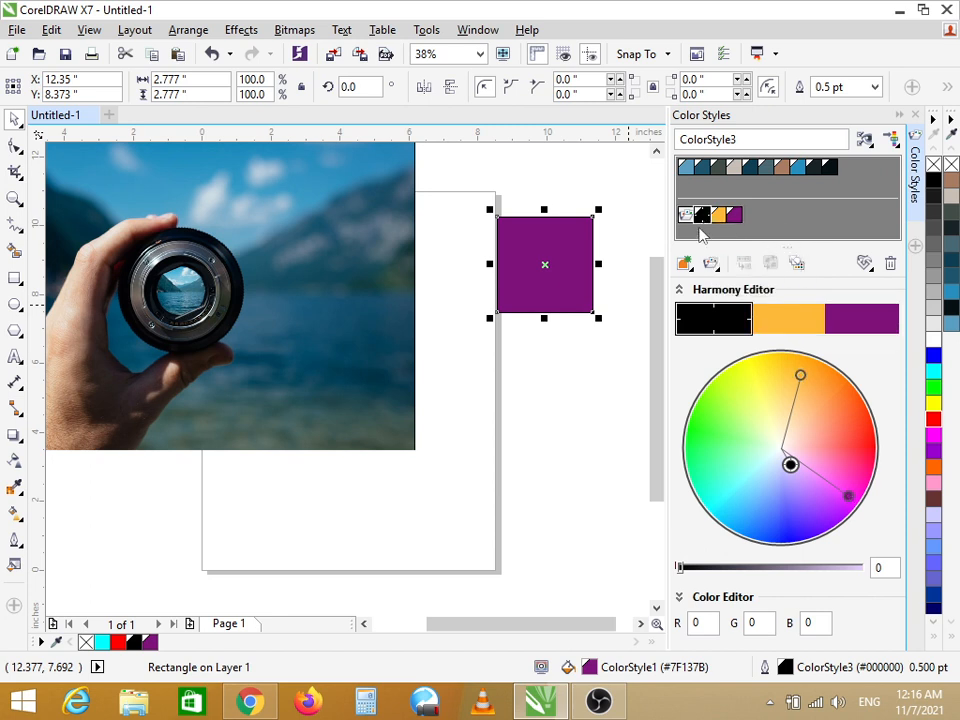
{"action": "double_click", "coordinate": [702, 218]}
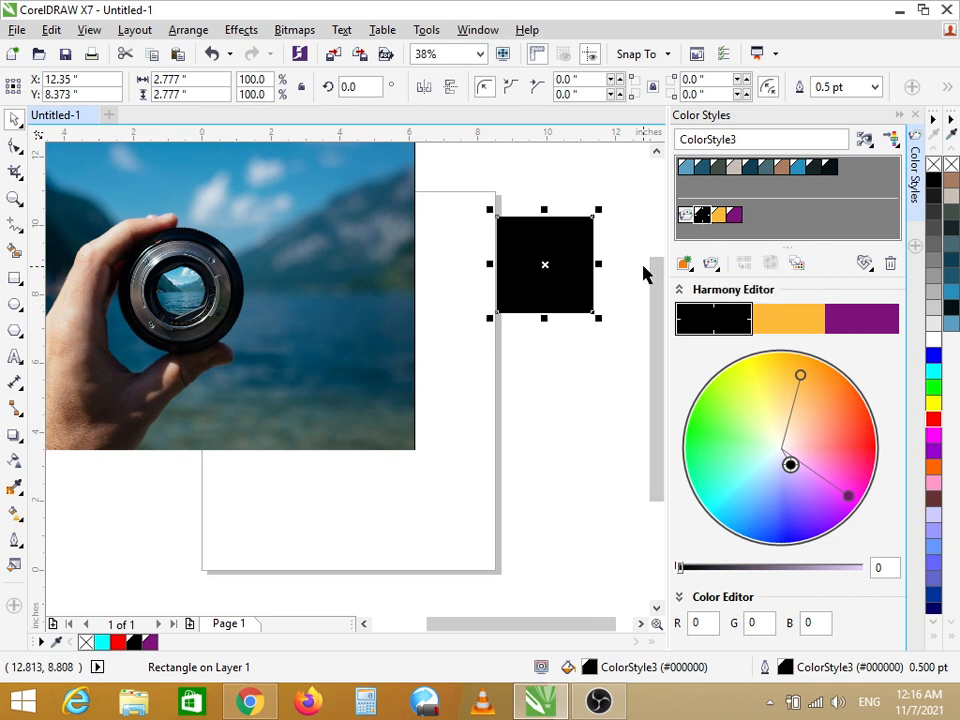
{"action": "key", "text": "ctrl+z"}
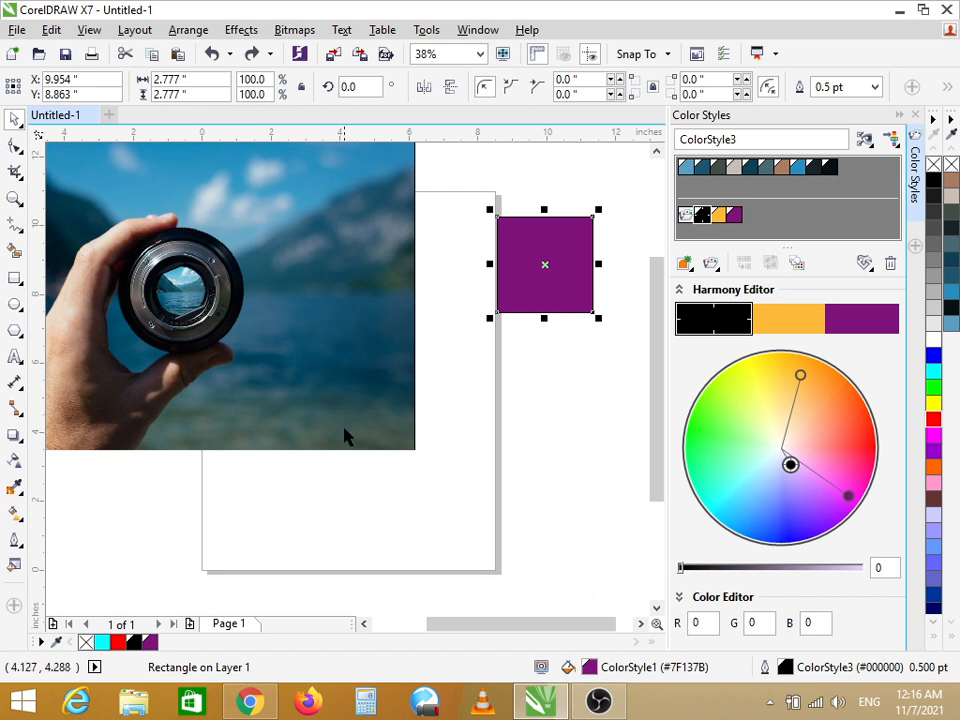
- Move the photo up to about X -0.98 in, Y 9.99 in
{"action": "left_click_drag", "start_coordinate": [320, 428], "coordinate": [315, 363]}
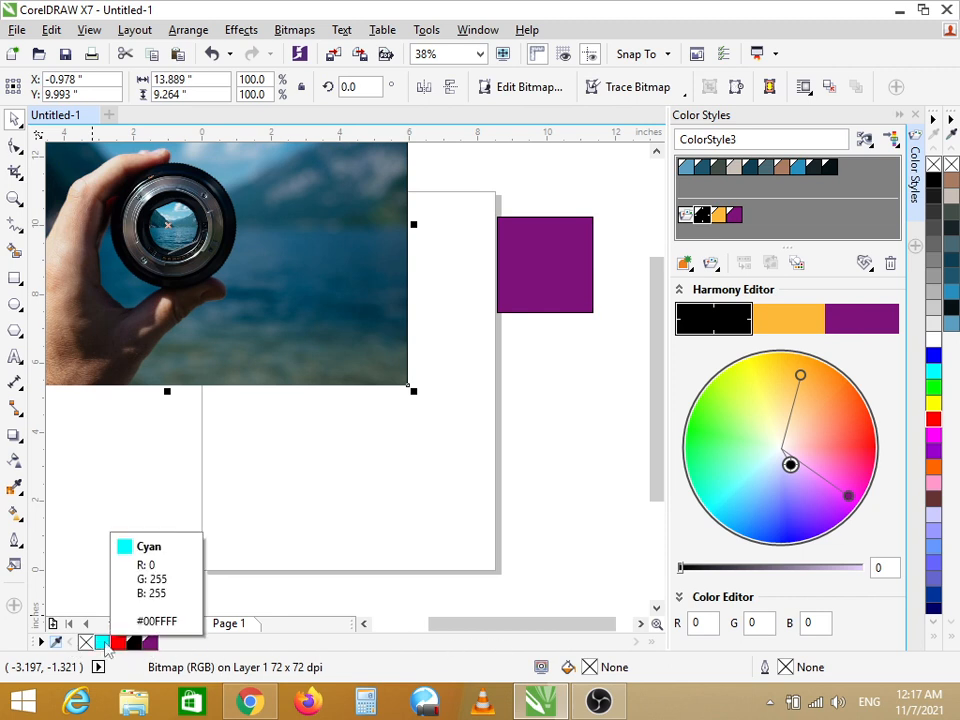
- Try to create a custom palette named Doc Colors from the document, cancelling the addition of the bitmap's colors
{"action": "left_click", "coordinate": [471, 33]}
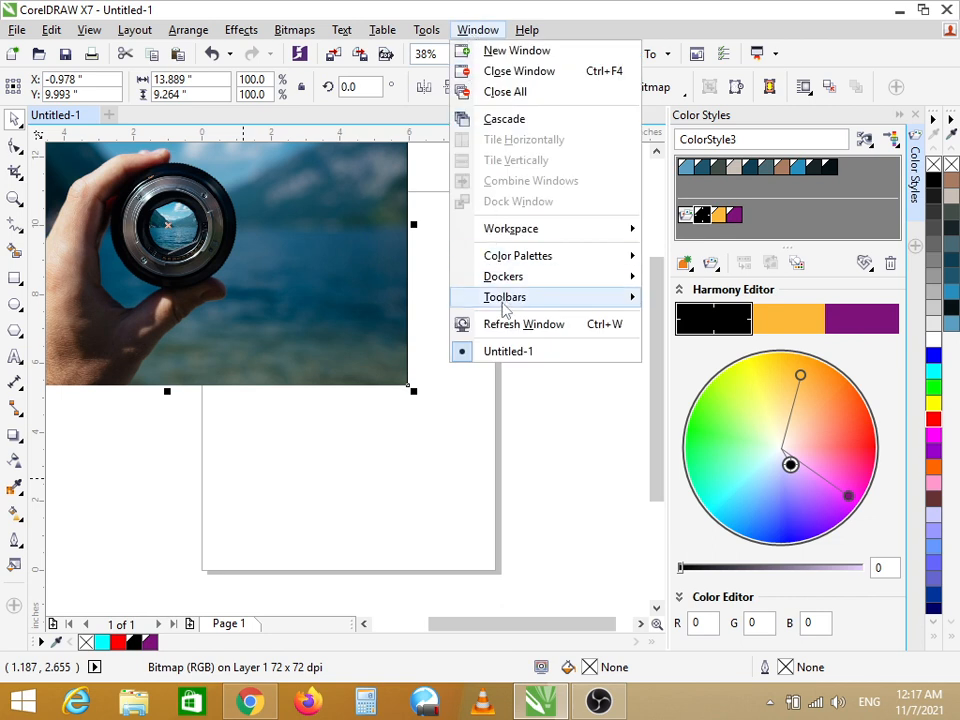
{"action": "mouse_move", "coordinate": [537, 268]}
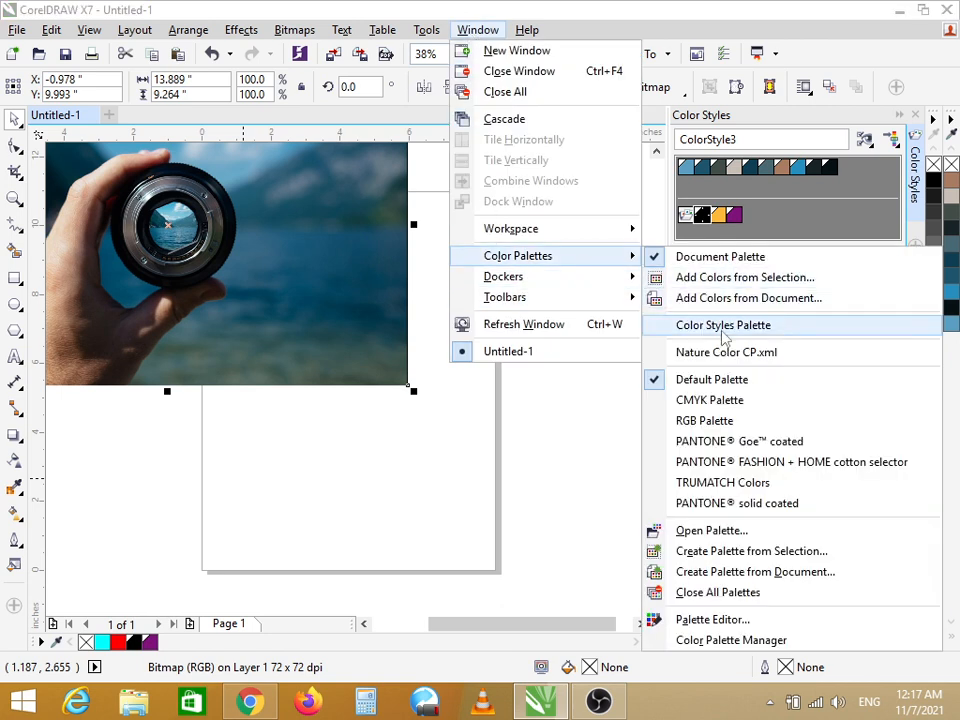
{"action": "left_click", "coordinate": [772, 578]}
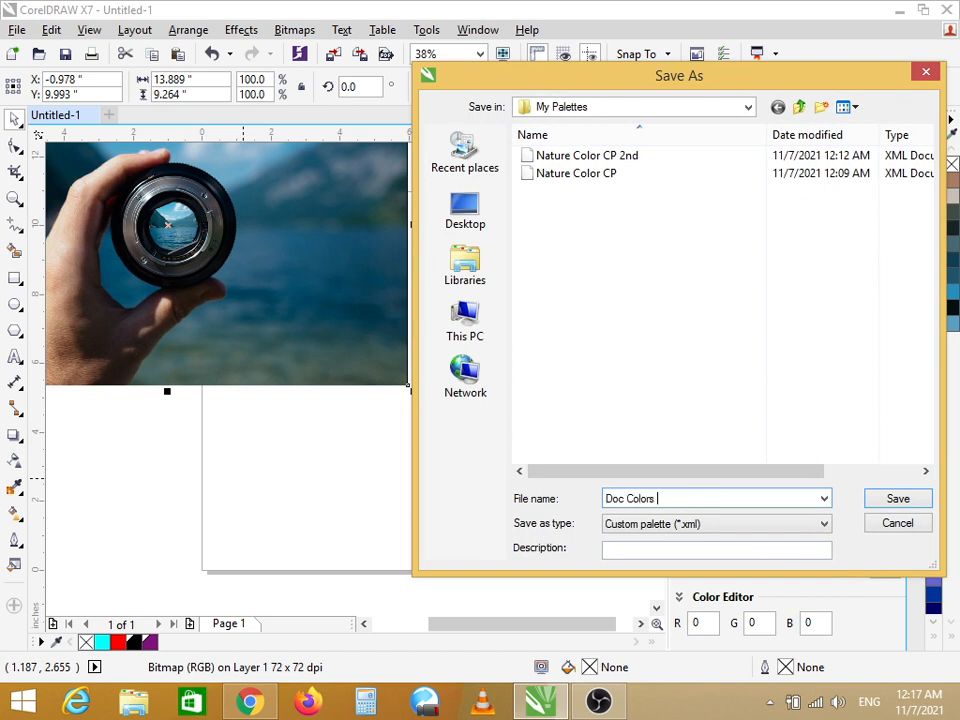
{"action": "left_click", "coordinate": [884, 505]}
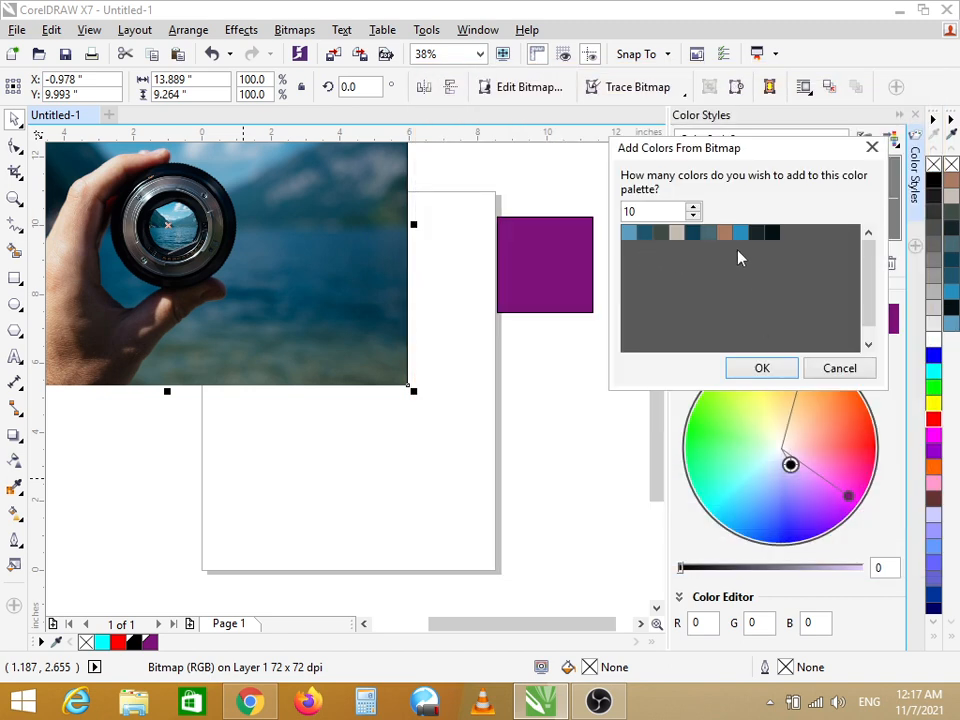
{"action": "left_click", "coordinate": [835, 371]}
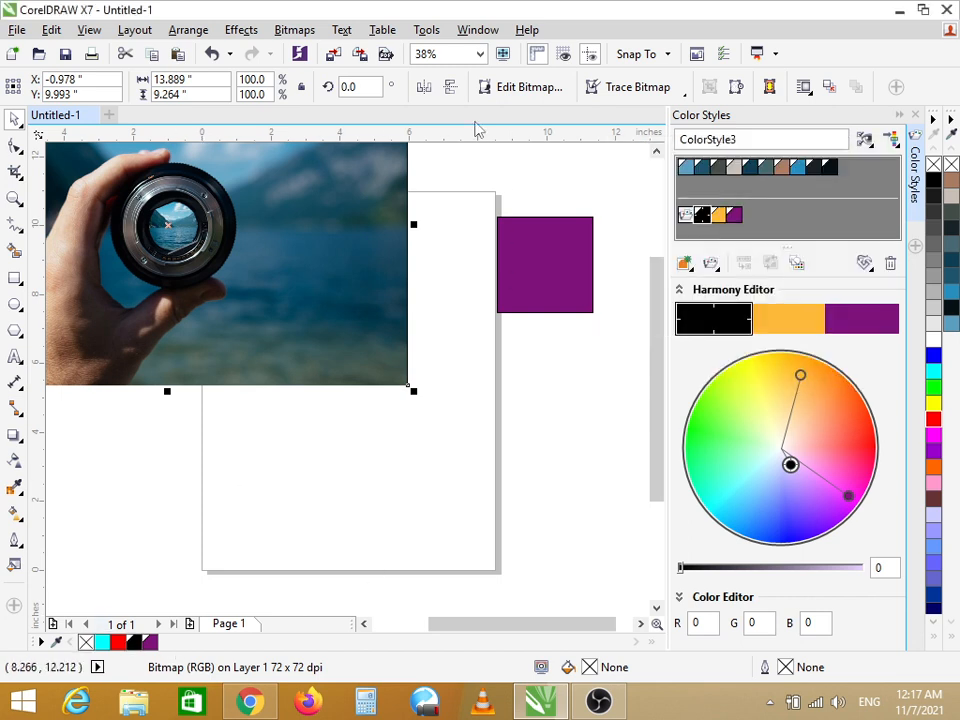
- Open the Nature Color CP palette for editing and examine the RGB components of several of its colors
{"action": "left_click", "coordinate": [476, 30]}
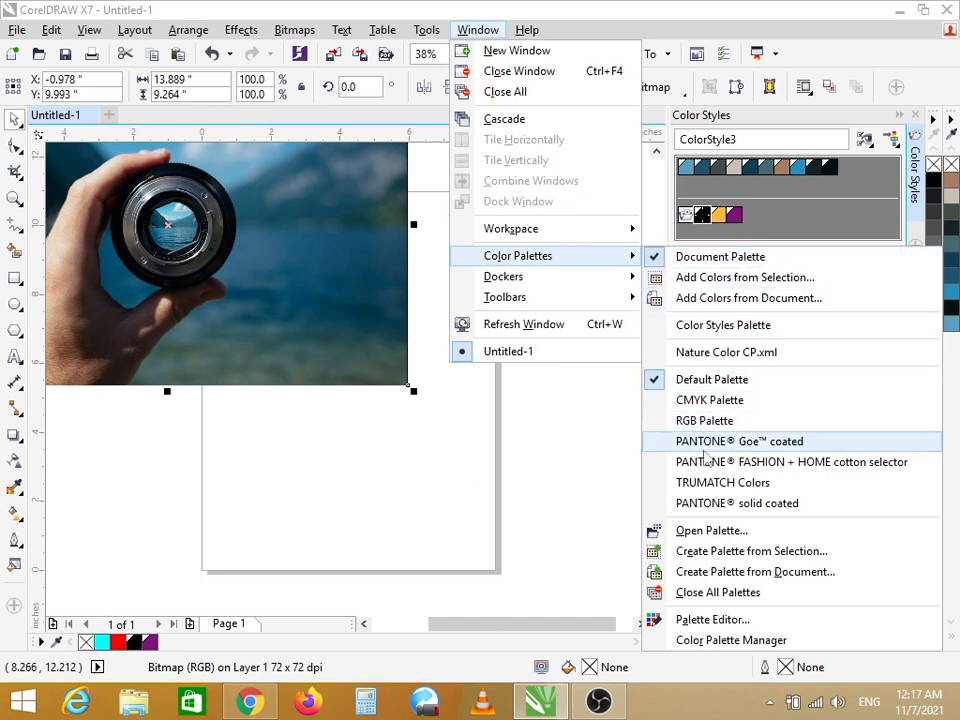
{"action": "left_click", "coordinate": [715, 621]}
{"action": "left_click", "coordinate": [443, 154]}
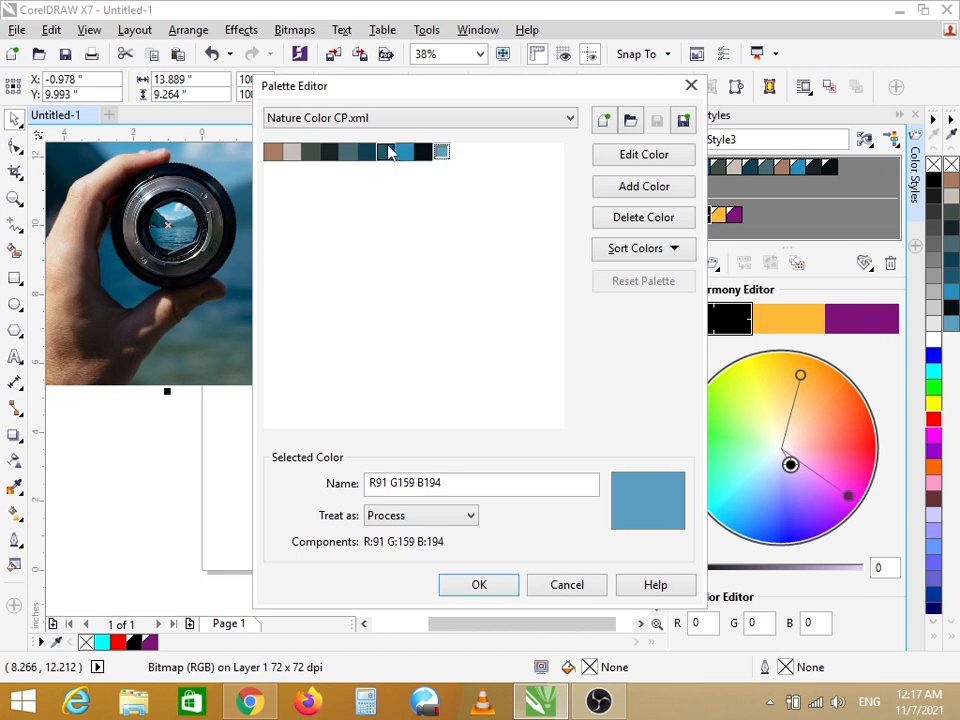
{"action": "left_click", "coordinate": [385, 152]}
{"action": "left_click", "coordinate": [331, 152]}
{"action": "left_click", "coordinate": [272, 151]}
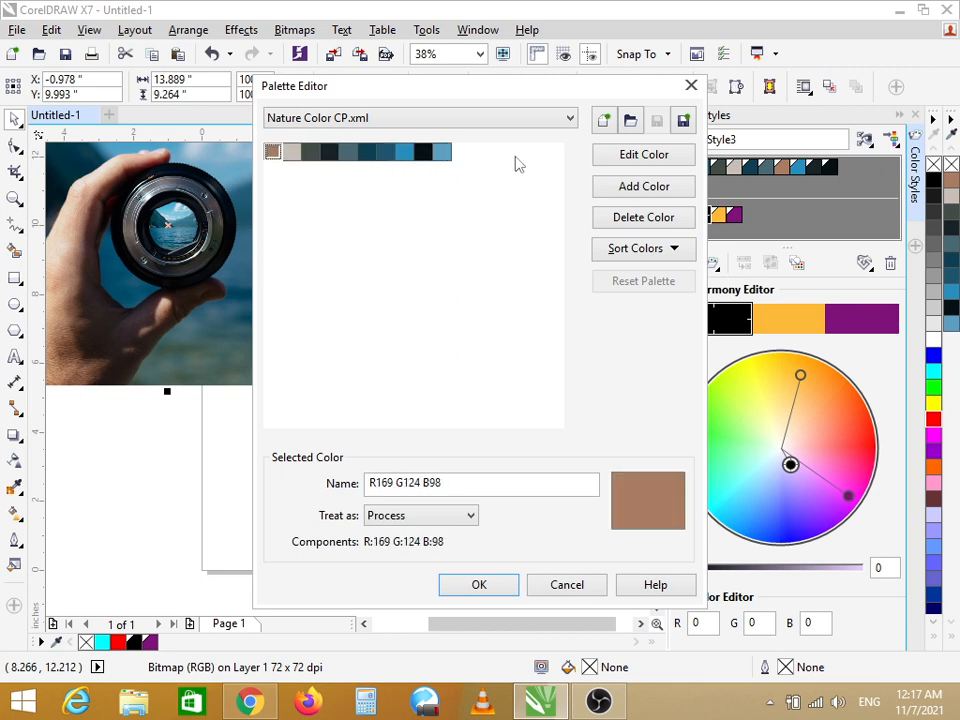
{"action": "left_click", "coordinate": [443, 154]}
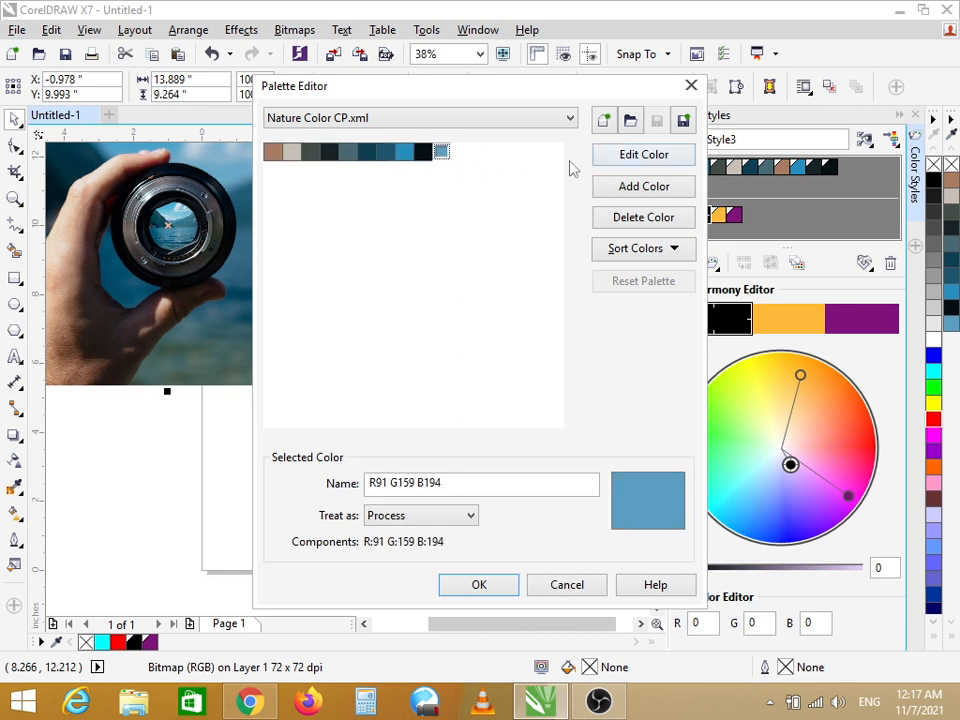
- Try to change the palette's last color to orange, RGB 255, 85, 0, using the color mixer
{"action": "left_click", "coordinate": [621, 155]}
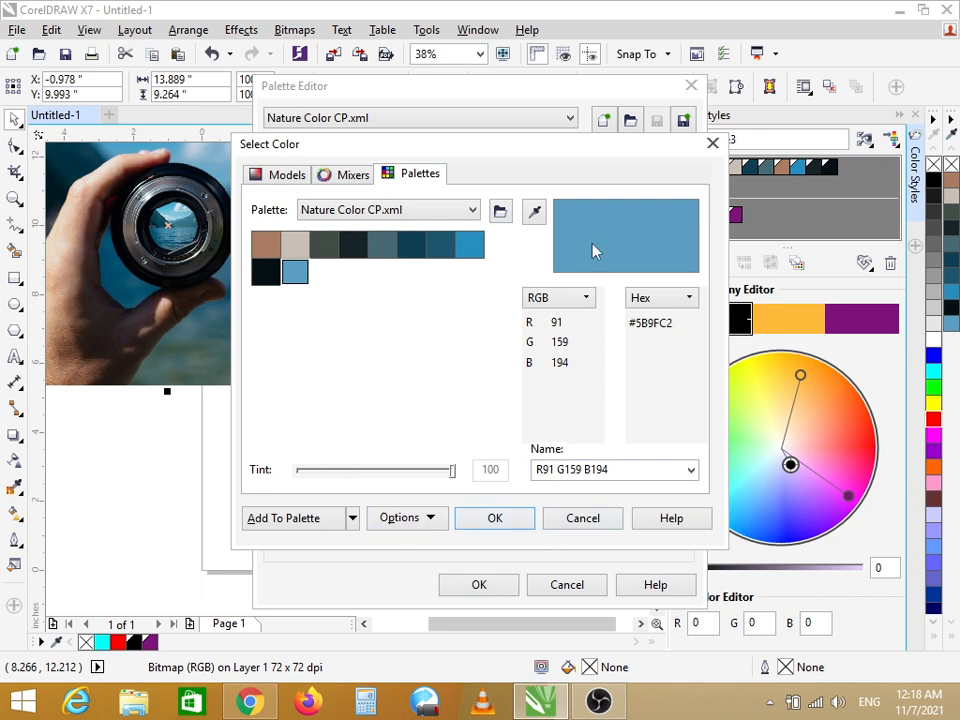
{"action": "left_click", "coordinate": [346, 175]}
{"action": "left_click_drag", "start_coordinate": [372, 318], "coordinate": [378, 296]}
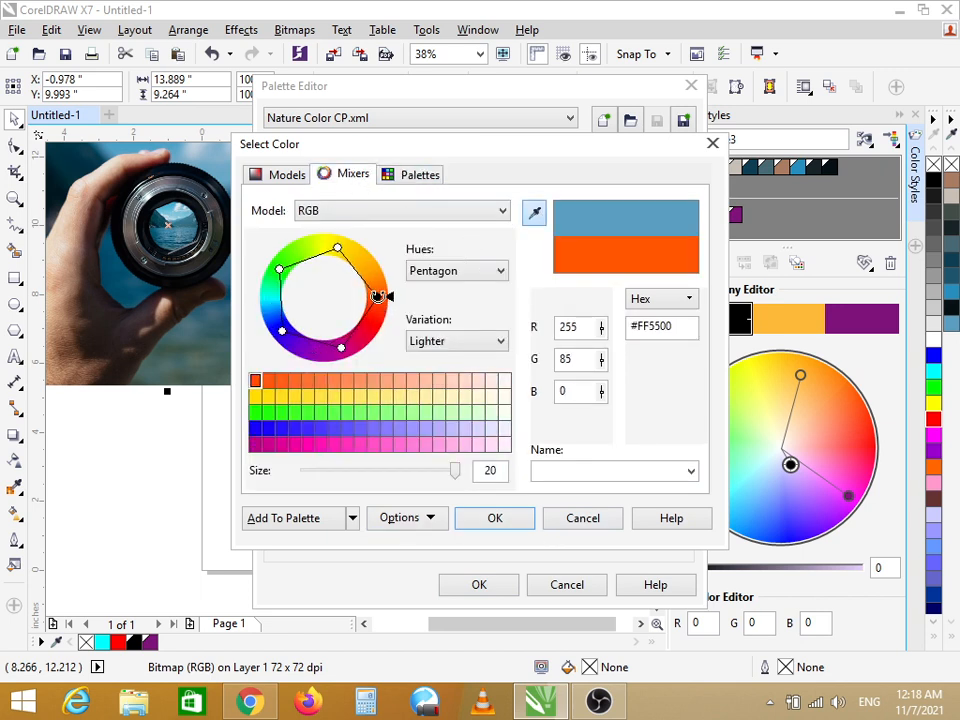
{"action": "left_click", "coordinate": [493, 518]}
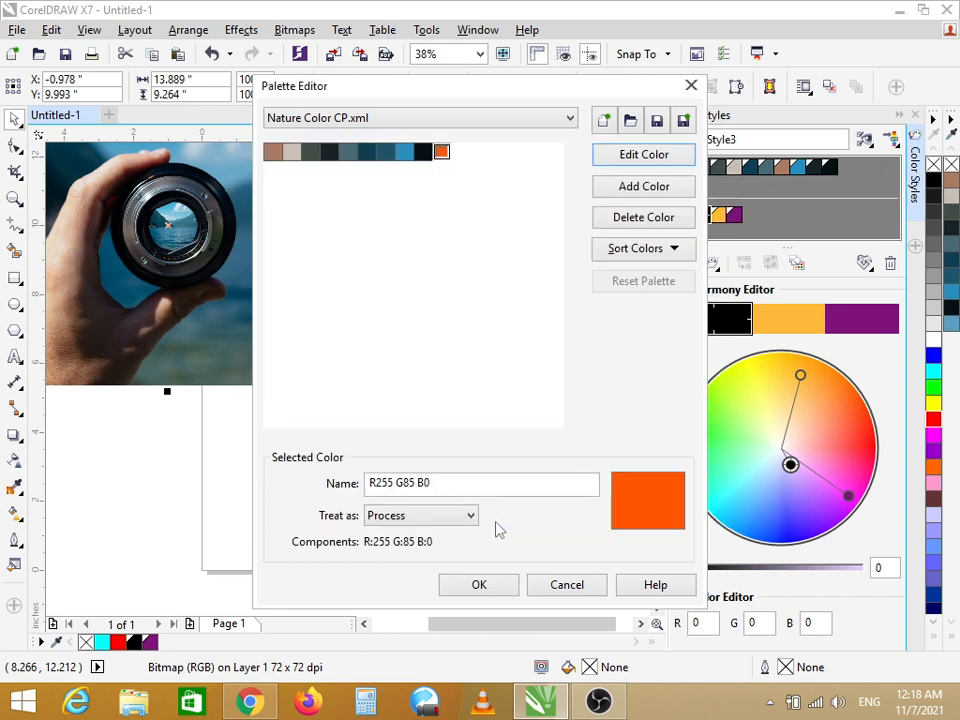
{"action": "left_click", "coordinate": [490, 590]}
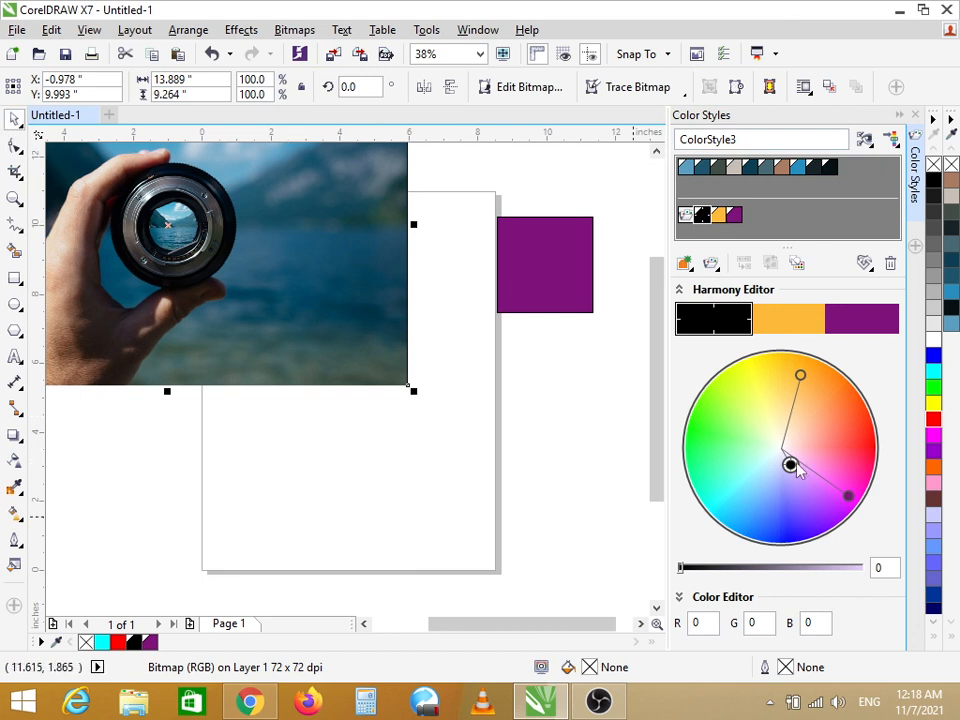
- Shift the harmony's black style into the blue area of the color wheel and deselect the photo
{"action": "left_click_drag", "start_coordinate": [789, 472], "coordinate": [785, 525]}
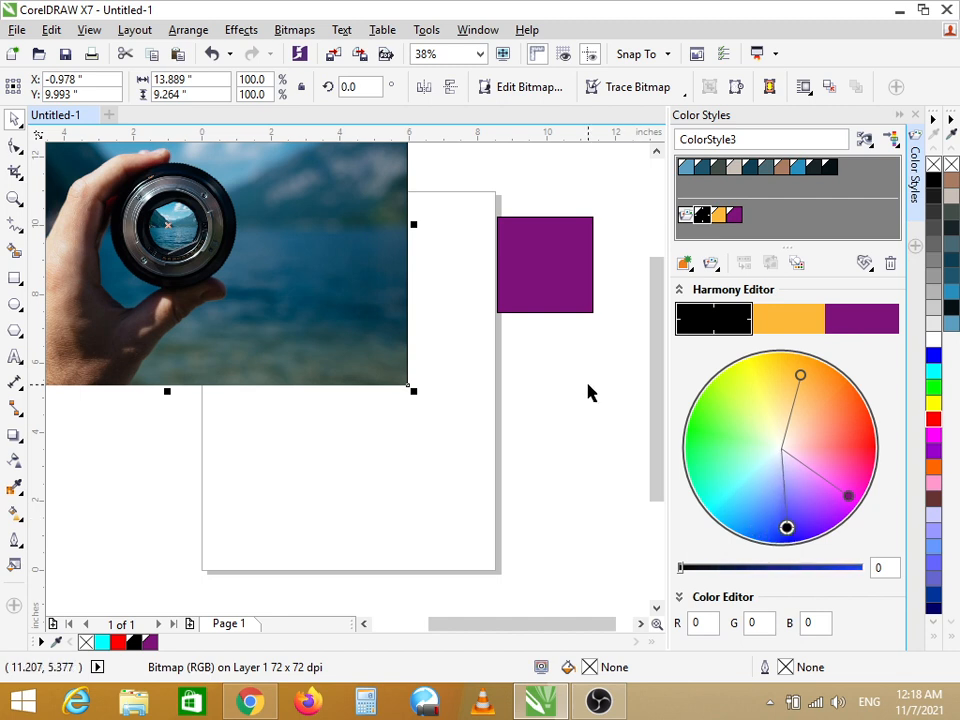
{"action": "left_click", "coordinate": [560, 593]}
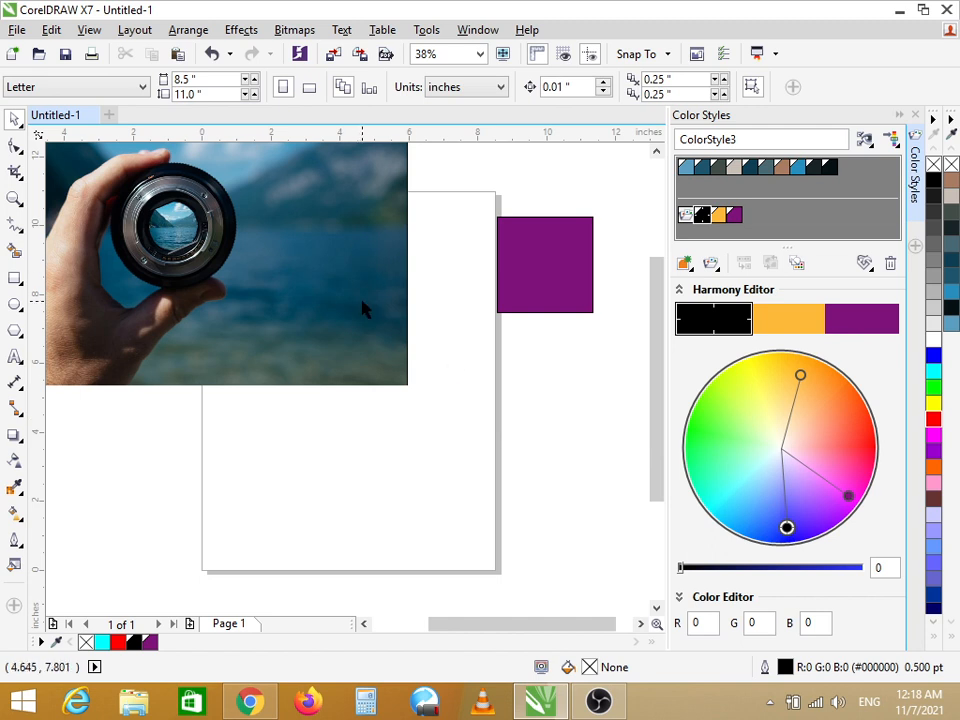
- Bring the whole photo into view and open the Color docker
{"action": "key", "text": "h"}
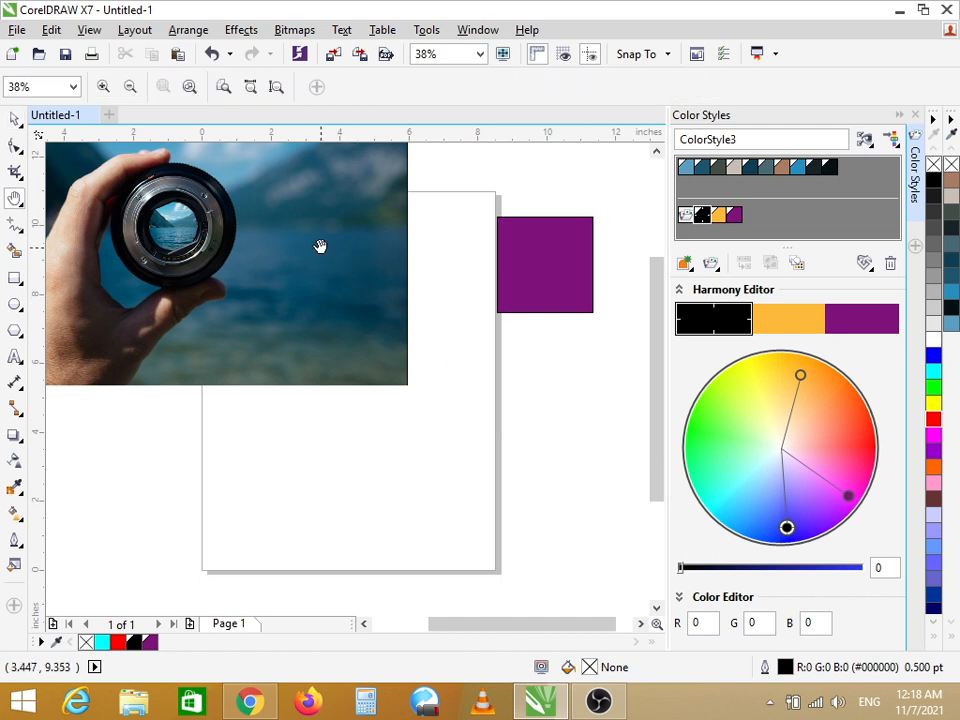
{"action": "left_click_drag", "start_coordinate": [320, 246], "coordinate": [394, 339]}
{"action": "mouse_move", "coordinate": [323, 306]}
{"action": "left_mouse_down"}
{"action": "mouse_move", "coordinate": [349, 306]}
{"action": "mouse_move", "coordinate": [414, 336]}
{"action": "left_mouse_up"}
{"action": "mouse_move", "coordinate": [350, 298]}
{"action": "left_mouse_down"}
{"action": "mouse_move", "coordinate": [372, 331]}
{"action": "mouse_move", "coordinate": [392, 335]}
{"action": "left_mouse_up"}
{"action": "left_click", "coordinate": [15, 120]}
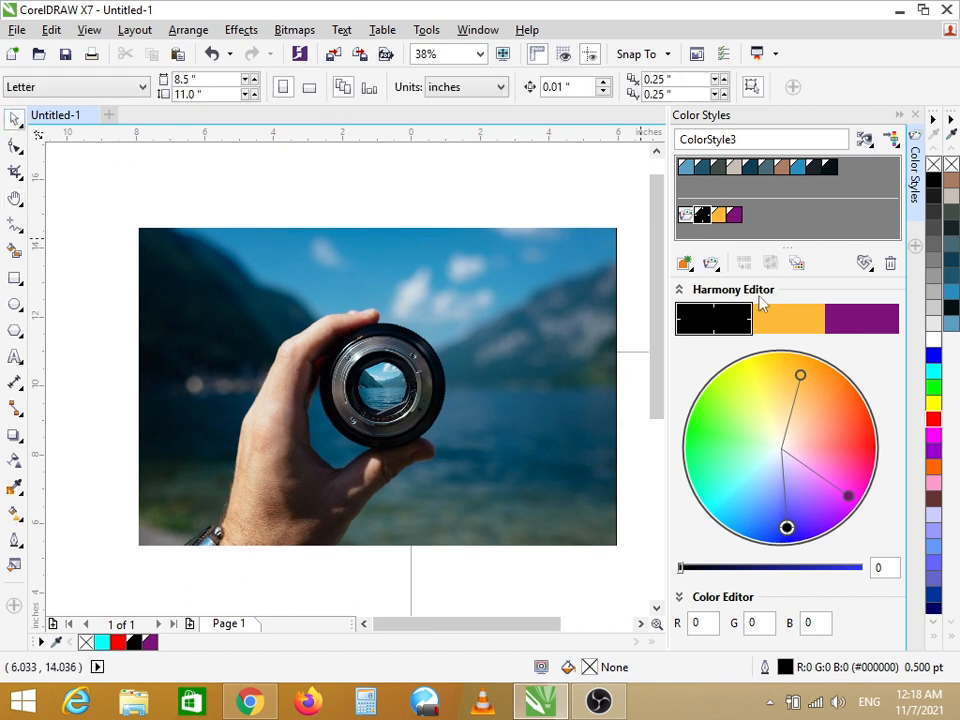
{"action": "left_click", "coordinate": [478, 30]}
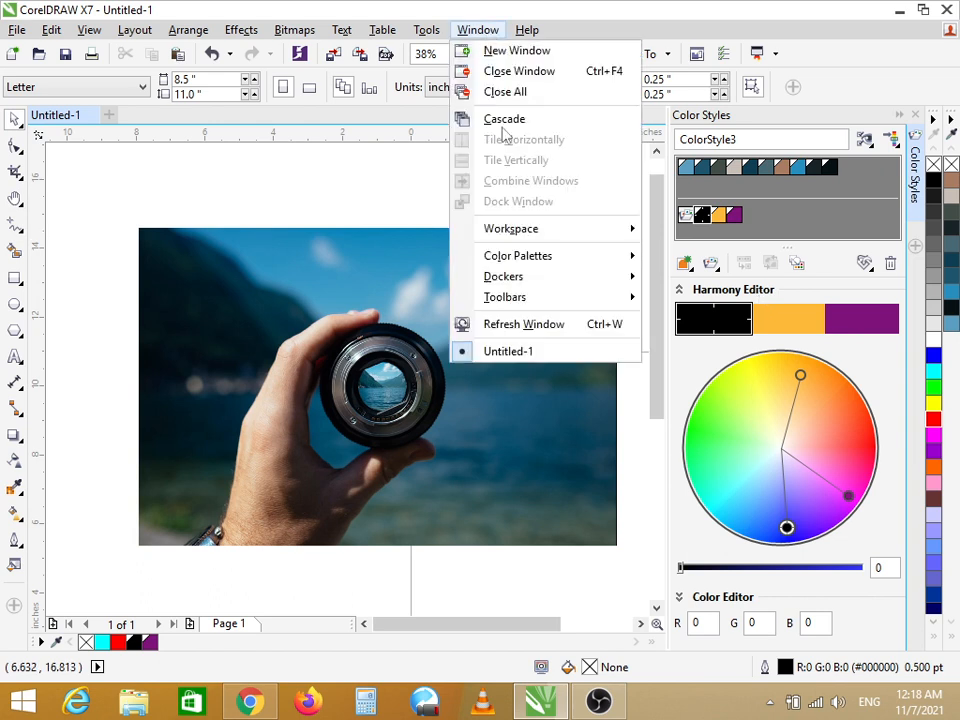
{"action": "mouse_move", "coordinate": [522, 280]}
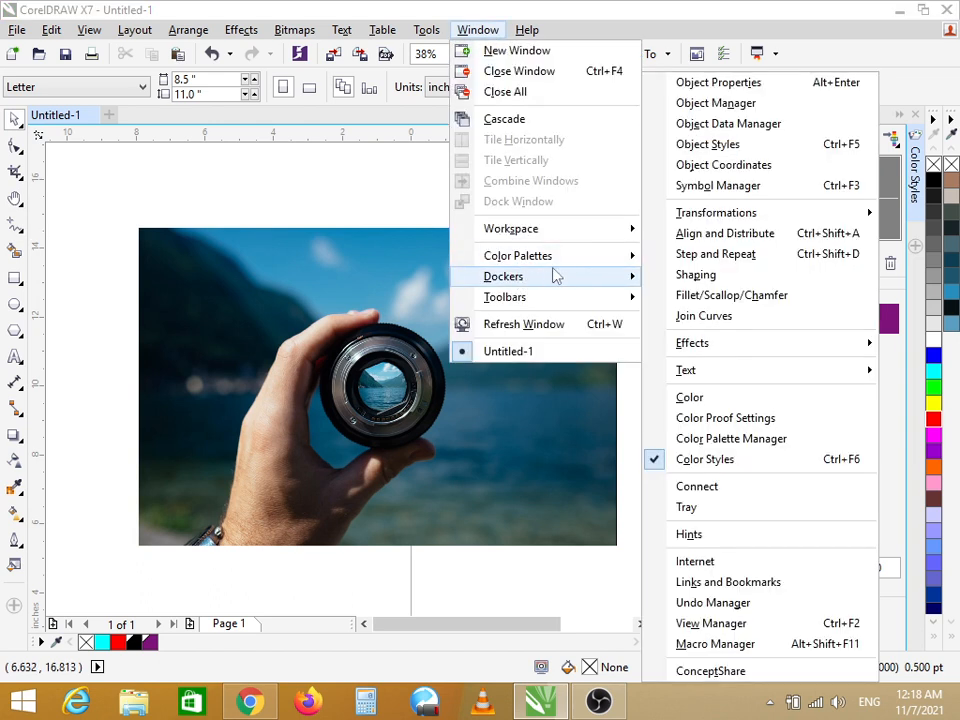
{"action": "left_click", "coordinate": [685, 397]}
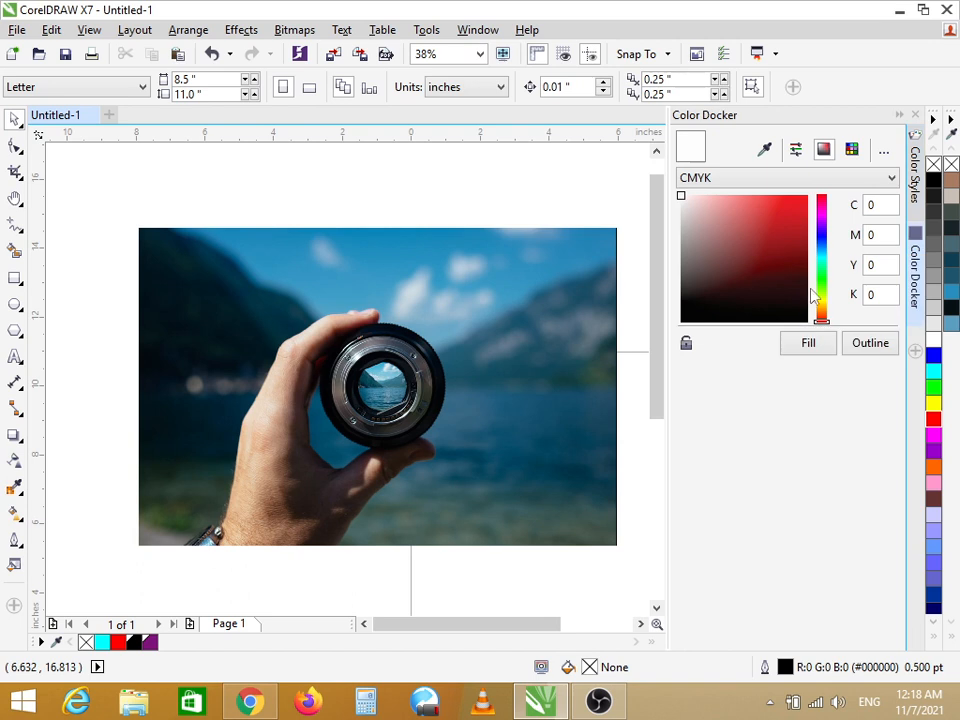
- Draw a square about 1.5 in wide just above the photo and fill it with red, CMYK 15, 100, 100, 5
{"action": "left_click", "coordinate": [781, 222]}
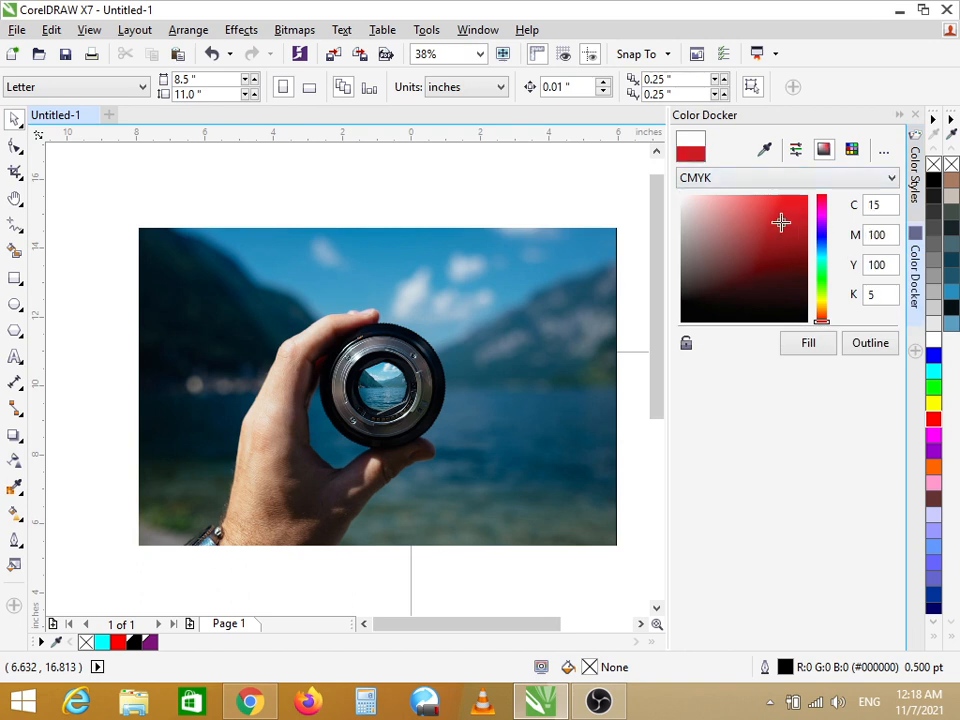
{"action": "left_click", "coordinate": [815, 352]}
{"action": "left_click", "coordinate": [15, 278]}
{"action": "left_click_drag", "start_coordinate": [467, 176], "coordinate": [519, 228]}
{"action": "left_click", "coordinate": [808, 342]}
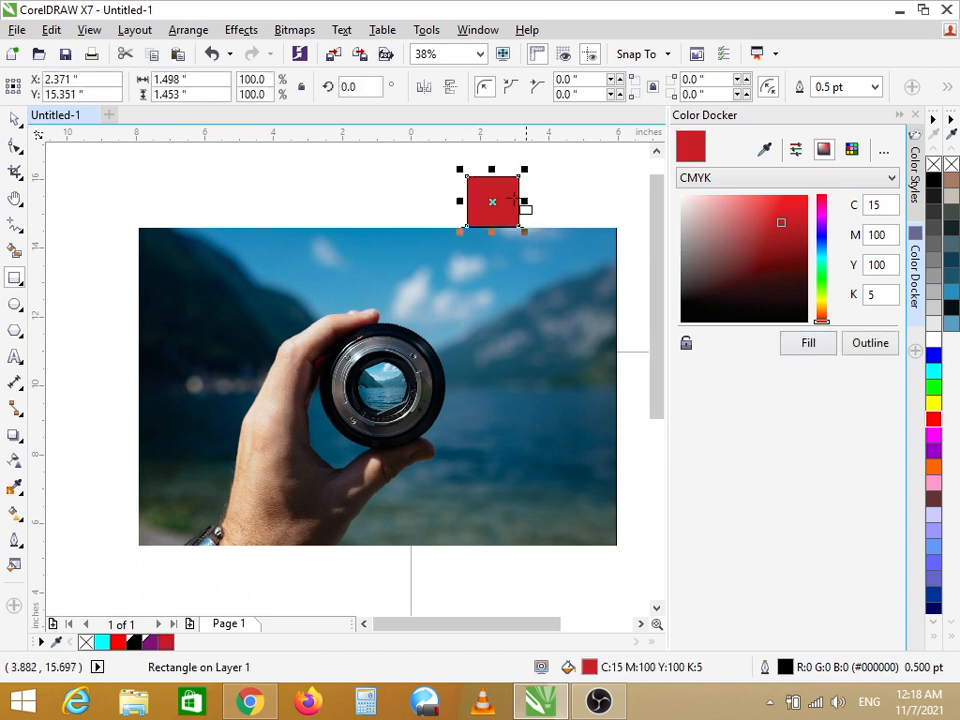
- Try red, CMYK 15, 100, 100, 5, and near-black, CMYK 71, 69, 65, 89, as the square's outline color
{"action": "left_click", "coordinate": [870, 343]}
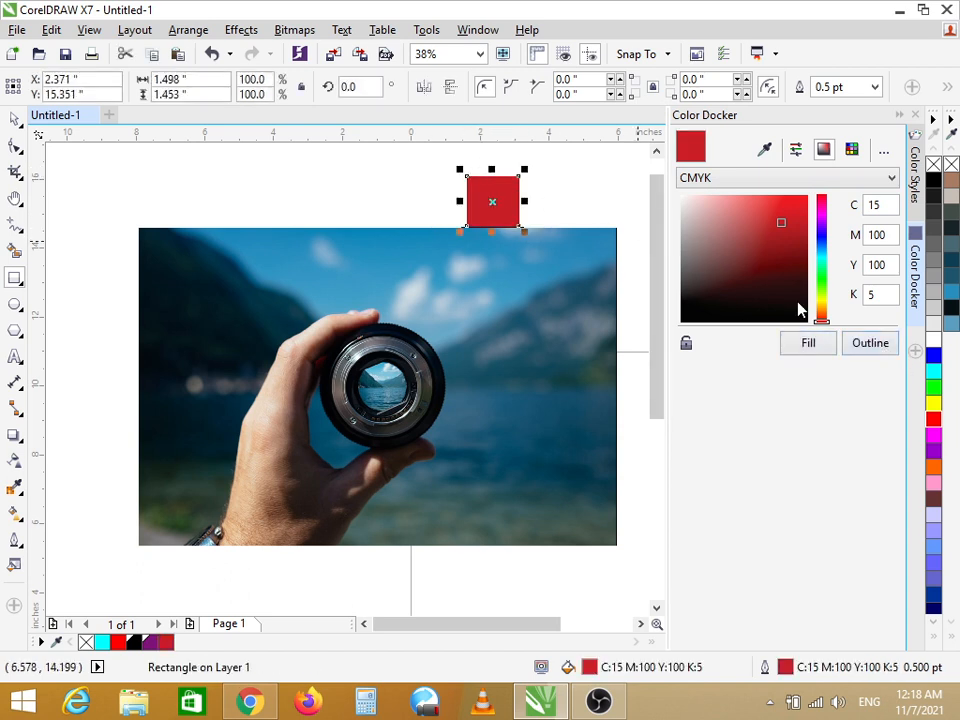
{"action": "left_click", "coordinate": [796, 313]}
{"action": "left_click", "coordinate": [886, 344]}
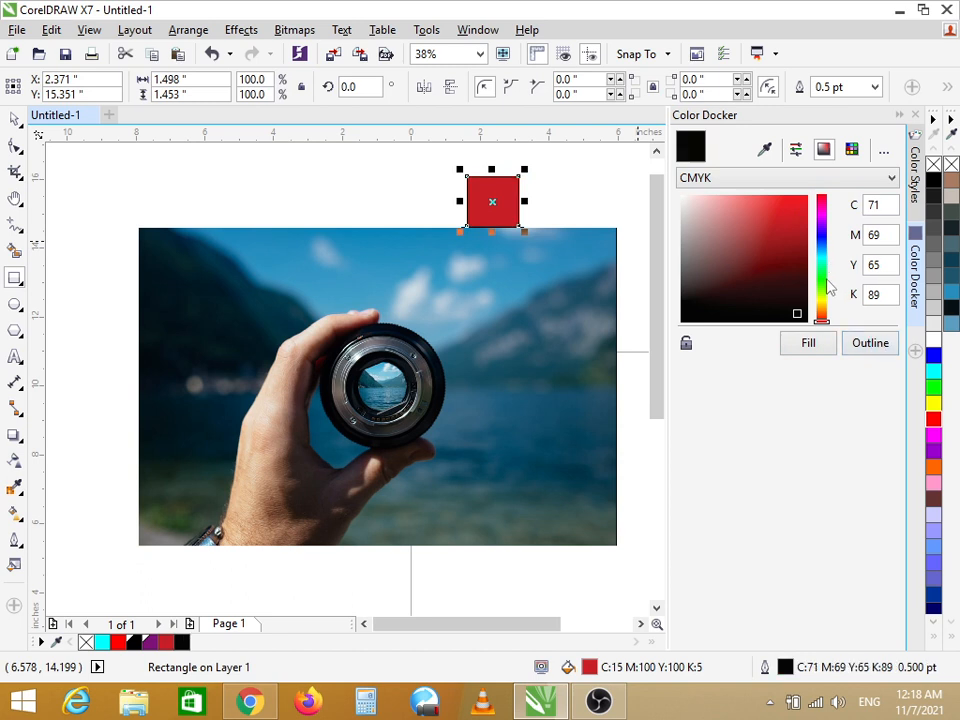
- Set the square's outline color to green, CMYK 75, 0, 82, 0
{"action": "left_click", "coordinate": [821, 268]}
{"action": "left_click", "coordinate": [793, 220]}
{"action": "left_click", "coordinate": [872, 344]}
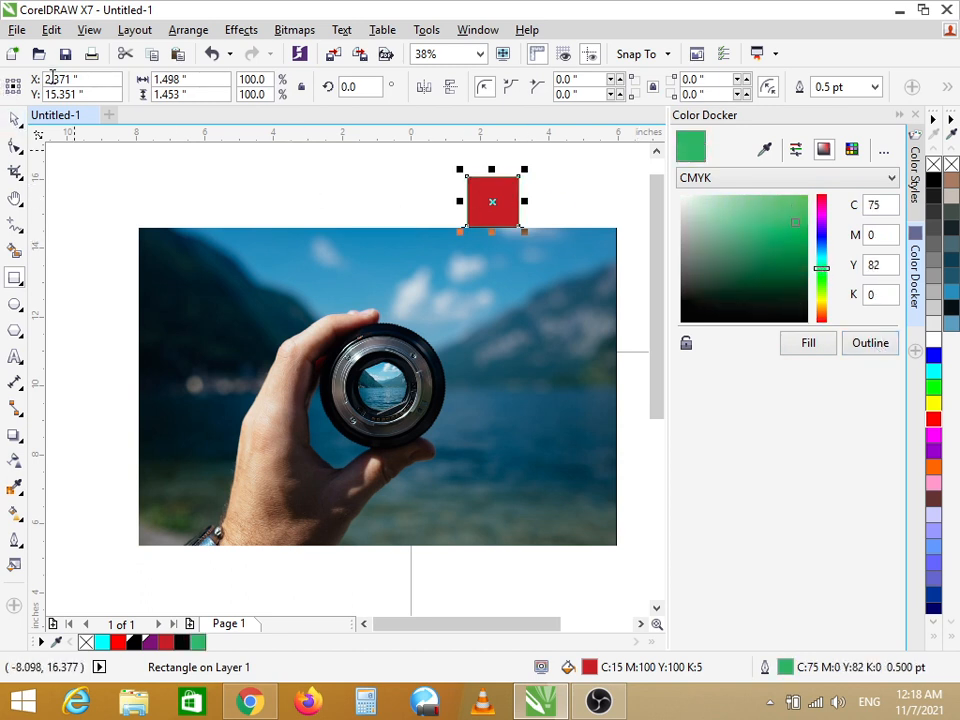
{"action": "left_click", "coordinate": [289, 186]}
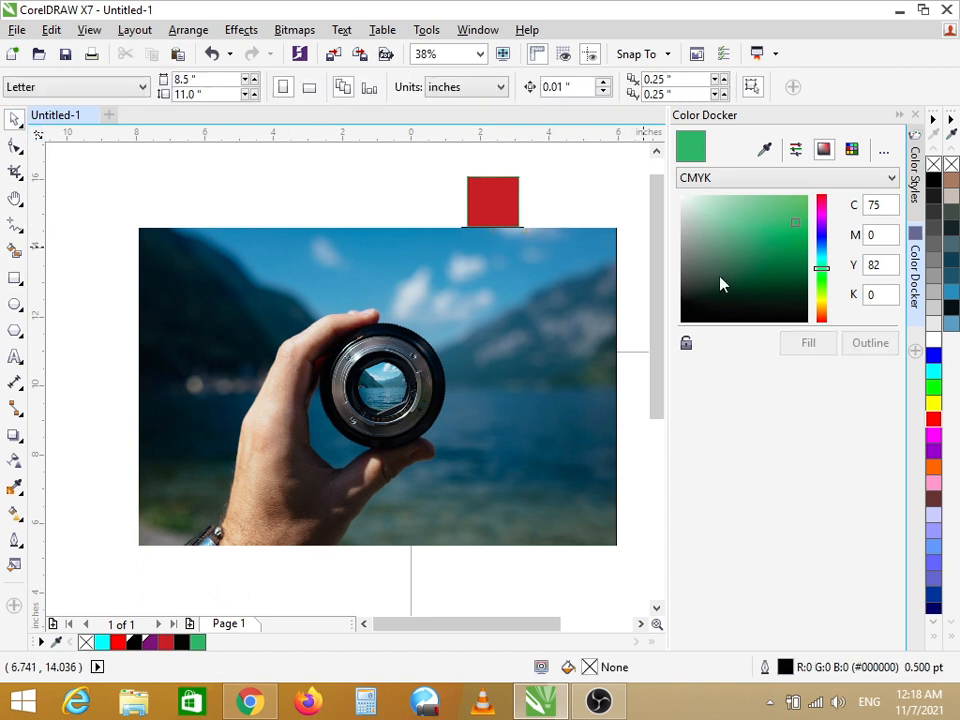
- Fill the square with light green, CMYK 51, 0, 82, 0, using the color sliders
{"action": "left_click", "coordinate": [512, 205]}
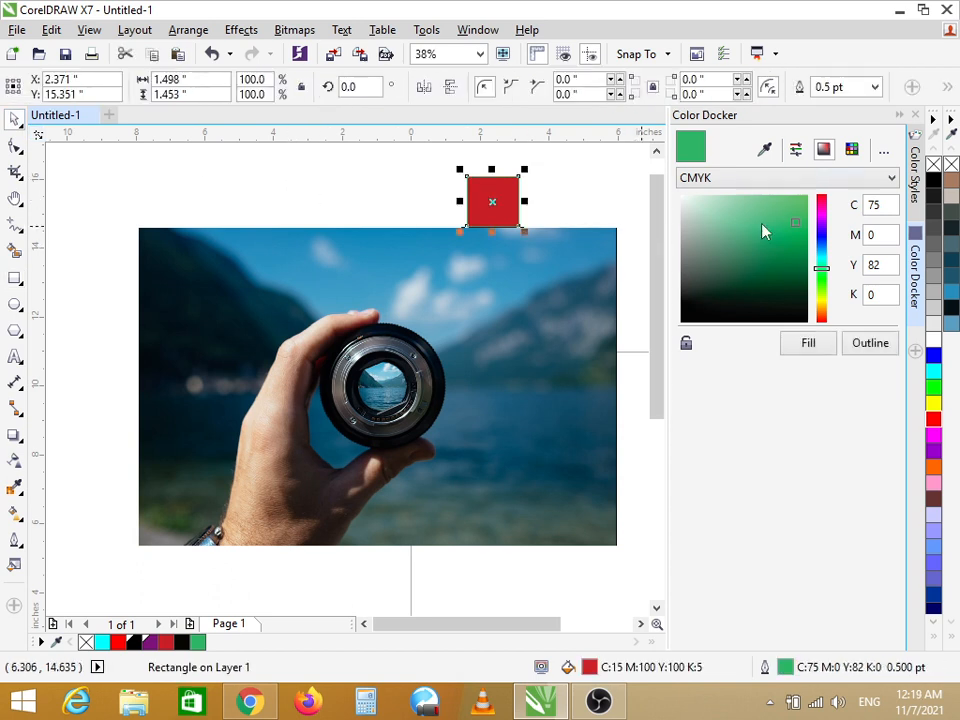
{"action": "left_click", "coordinate": [796, 150]}
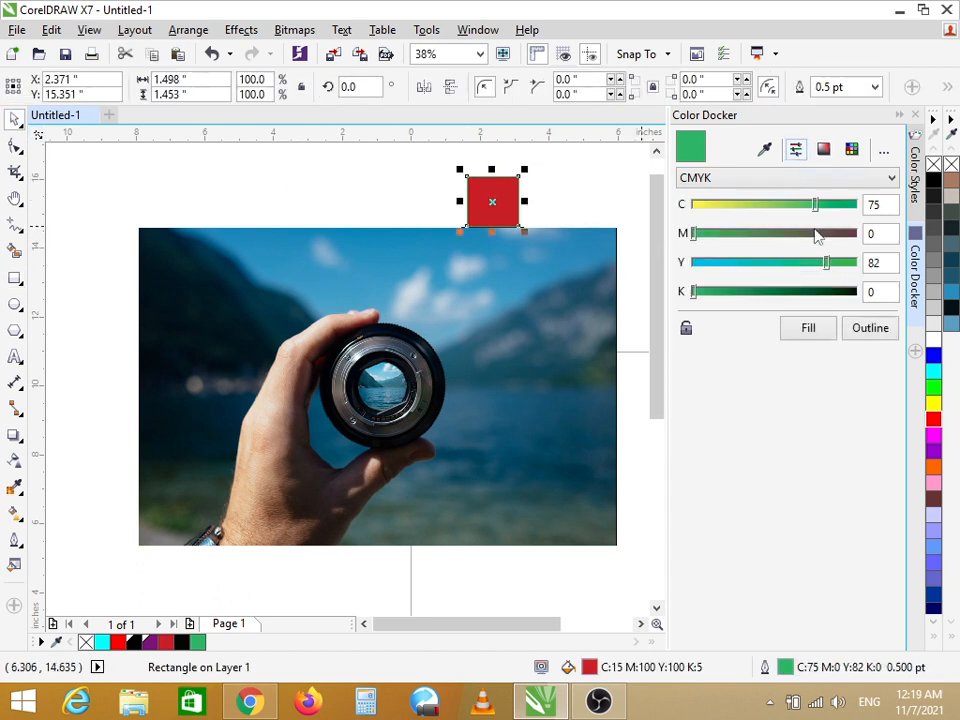
{"action": "left_click_drag", "start_coordinate": [816, 207], "coordinate": [776, 205]}
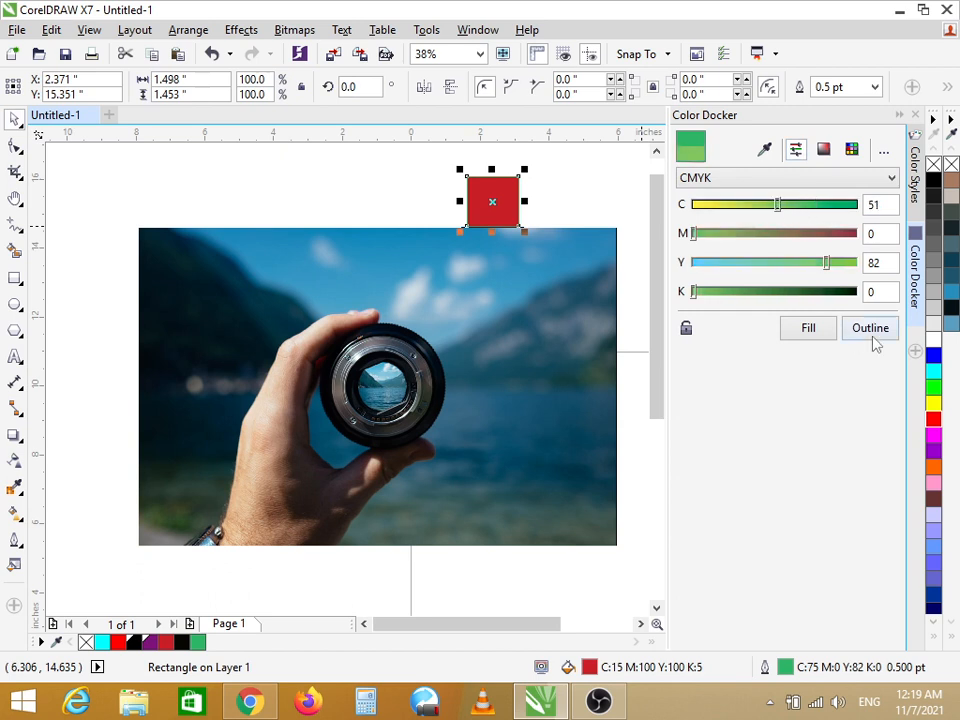
{"action": "left_click", "coordinate": [812, 329]}
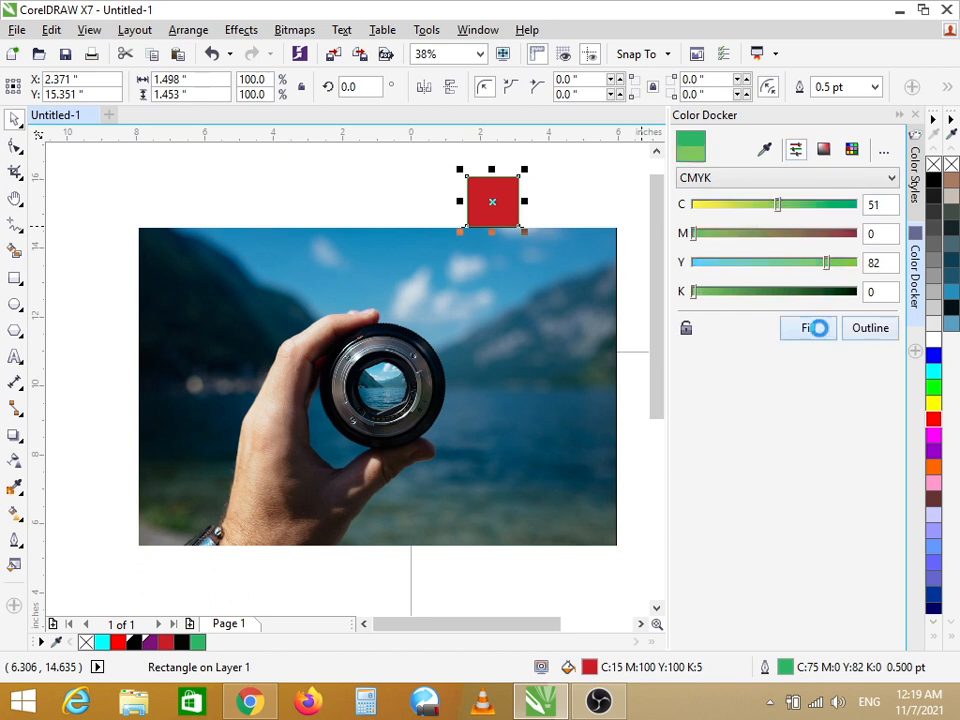
- Fill the square with RGB 46, 62, 78 sampled from the lens ring and move it to about X -1.39 in, Y 15.73 in
{"action": "left_click", "coordinate": [766, 152]}
{"action": "left_click", "coordinate": [401, 347]}
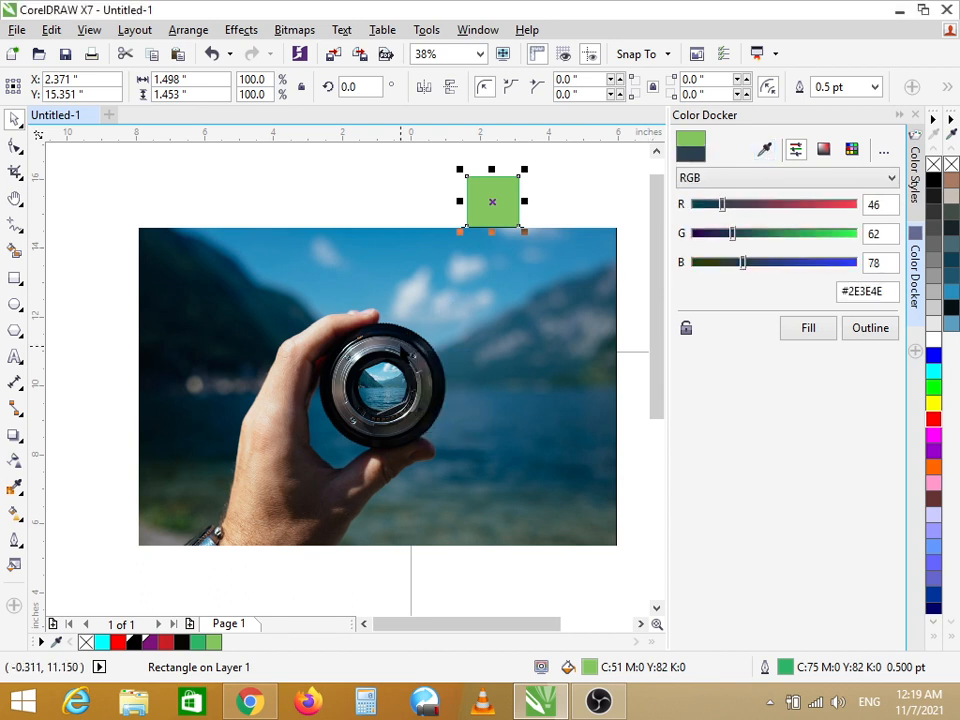
{"action": "left_click", "coordinate": [815, 333]}
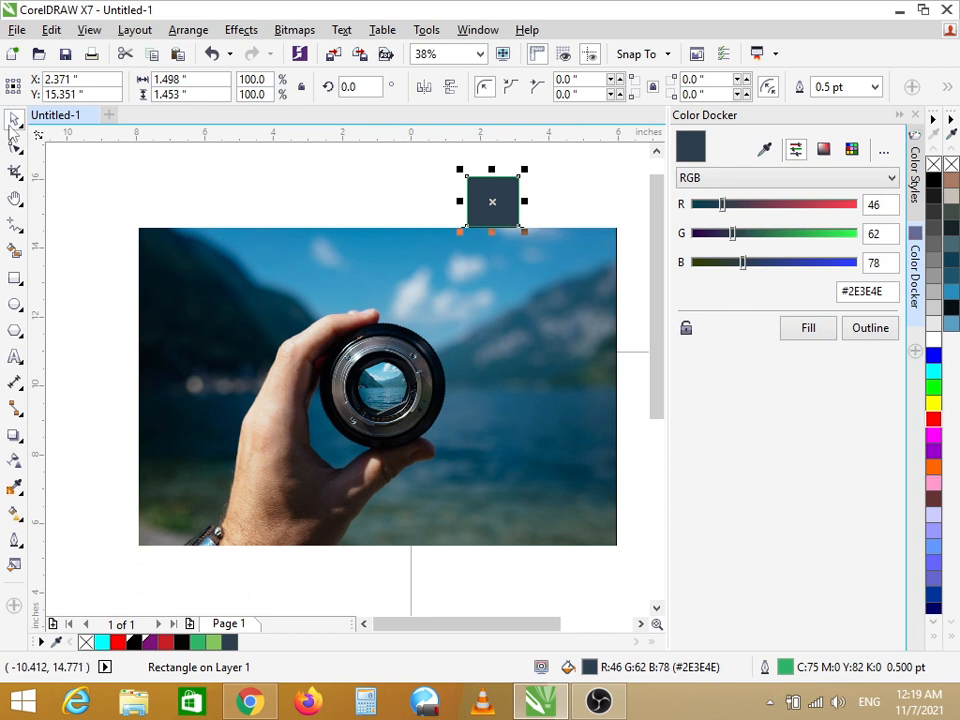
{"action": "left_click", "coordinate": [221, 195]}
{"action": "left_click_drag", "start_coordinate": [510, 208], "coordinate": [381, 186]}
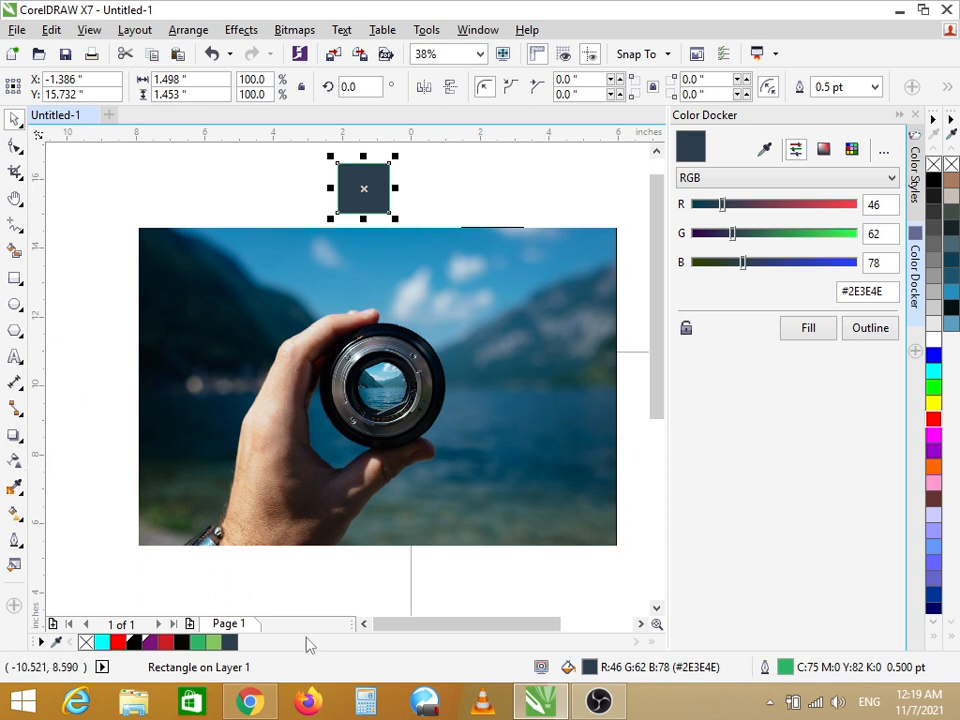
- Change the square's fill to dark green, RGB 46, 78, 59, by shifting its hue with the Interactive Fill tool
{"action": "key", "text": "g"}
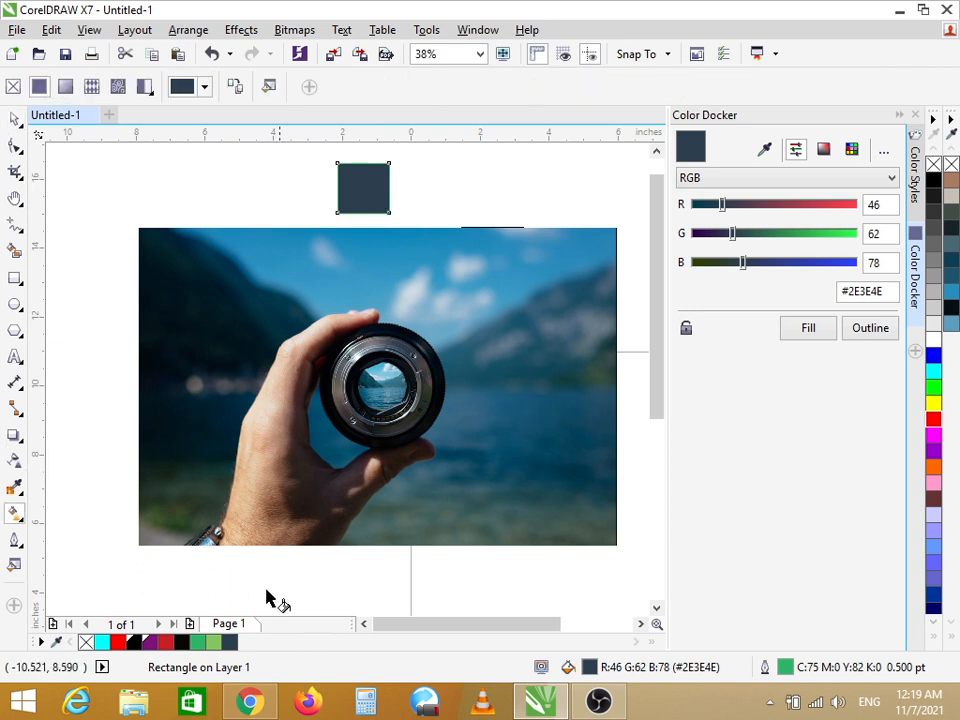
{"action": "left_click", "coordinate": [18, 517]}
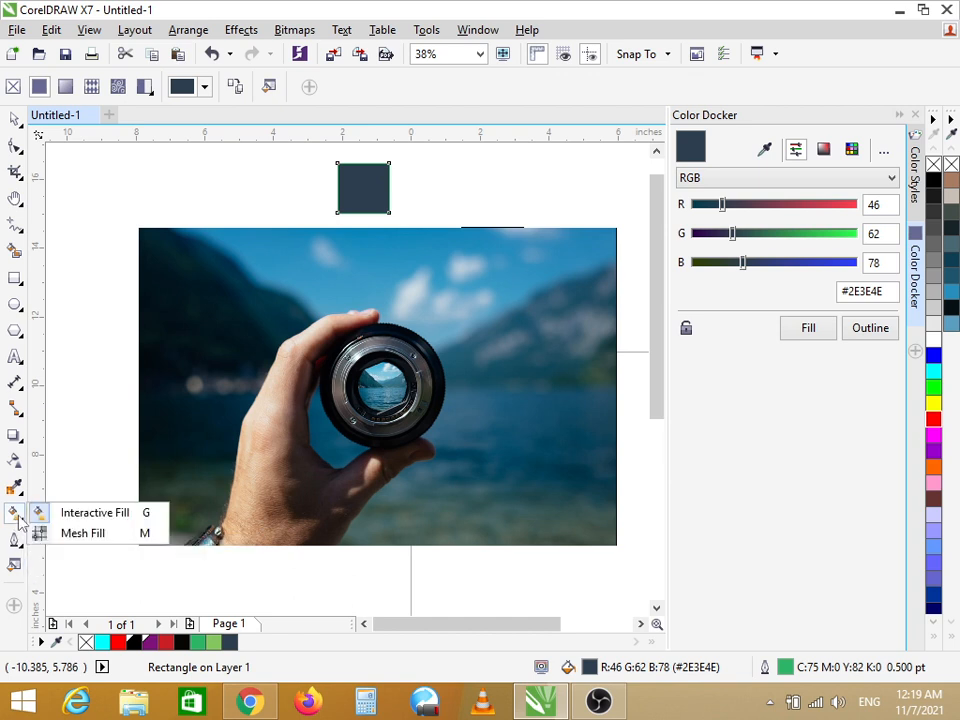
{"action": "left_click", "coordinate": [38, 512]}
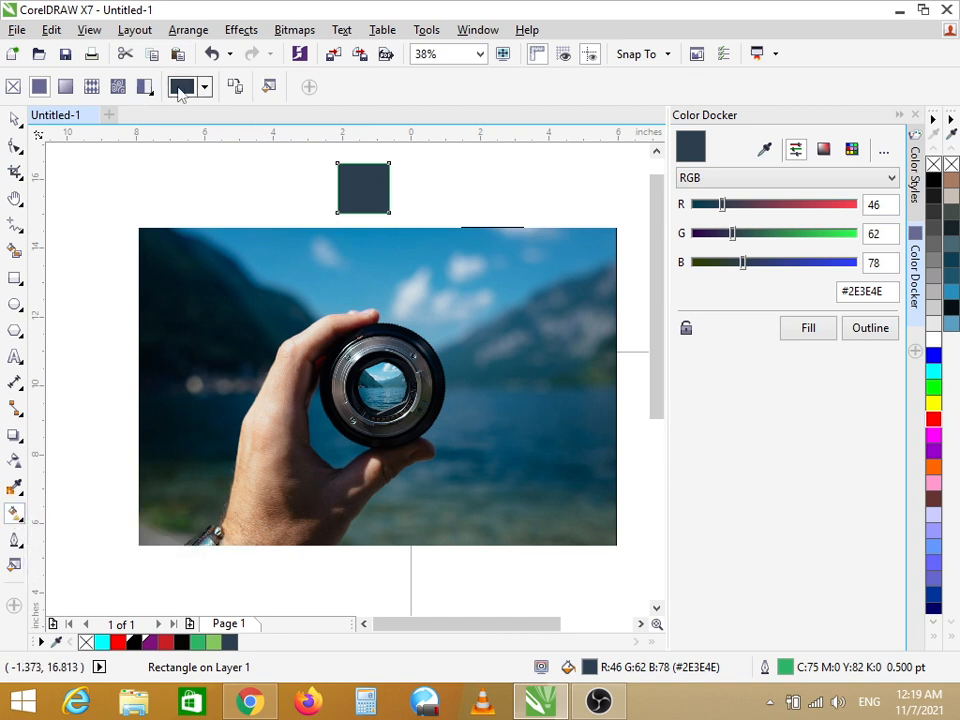
{"action": "left_click", "coordinate": [181, 89]}
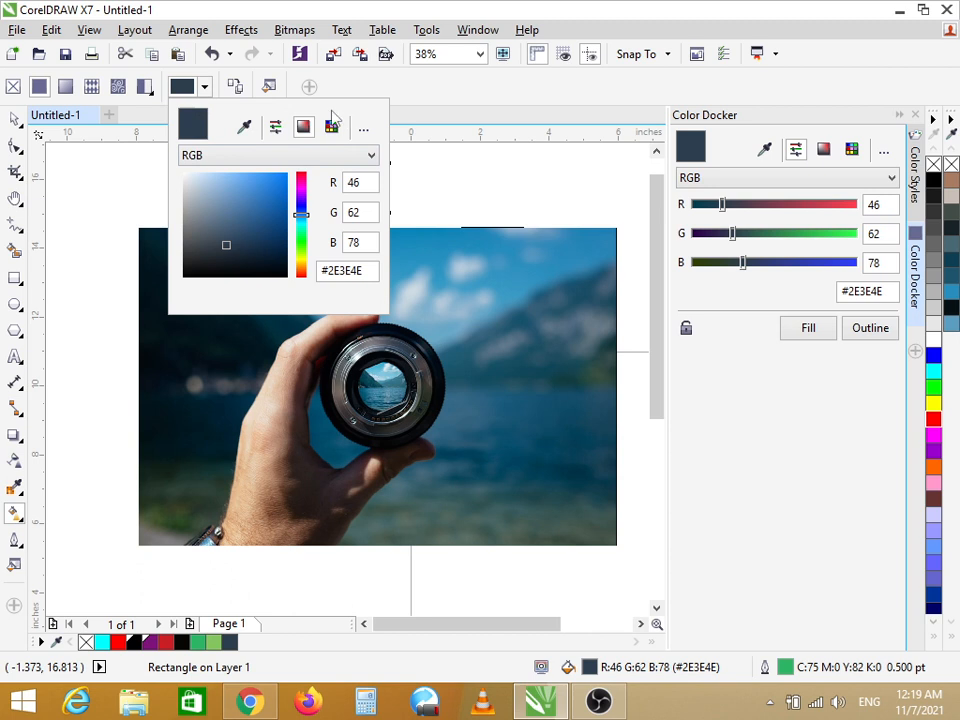
{"action": "left_click_drag", "start_coordinate": [308, 214], "coordinate": [308, 235]}
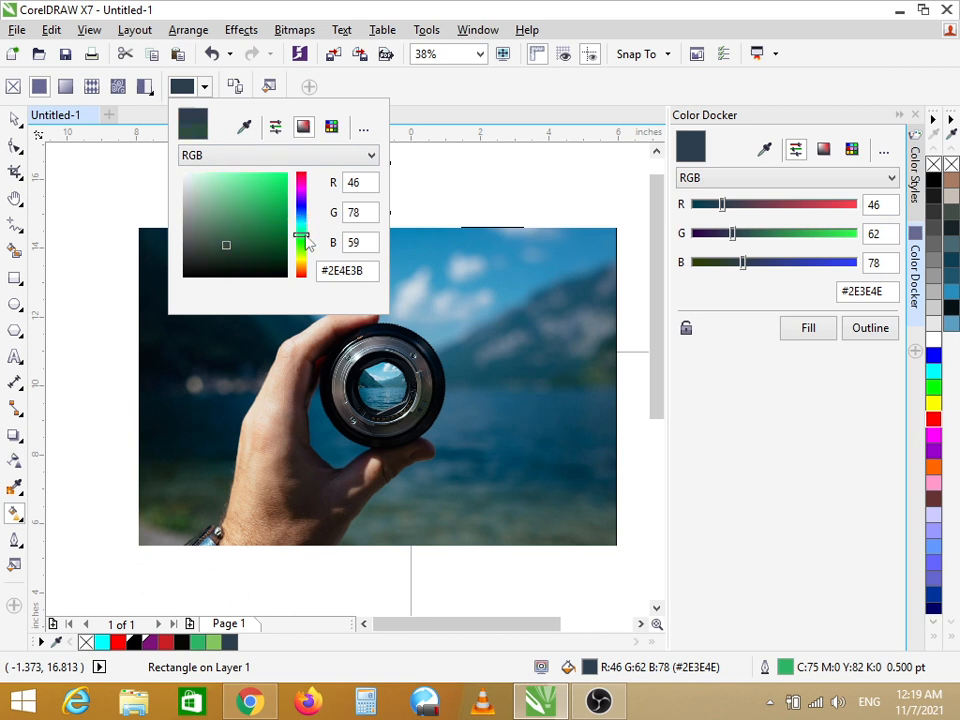
{"action": "left_click", "coordinate": [455, 178]}
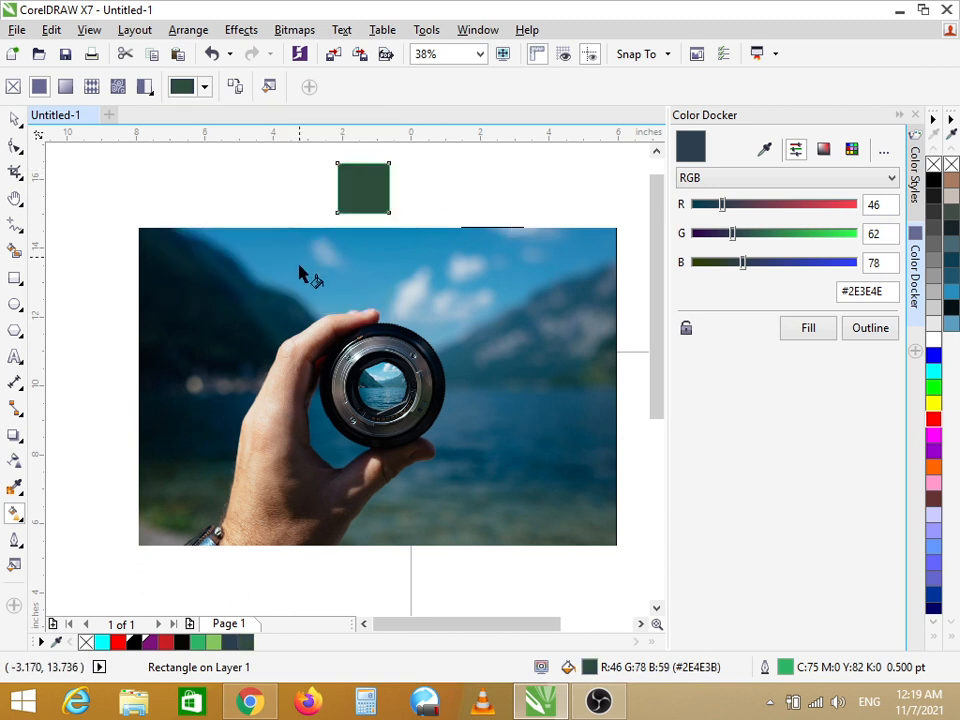
{"action": "left_click", "coordinate": [204, 87]}
{"action": "left_click", "coordinate": [459, 190]}
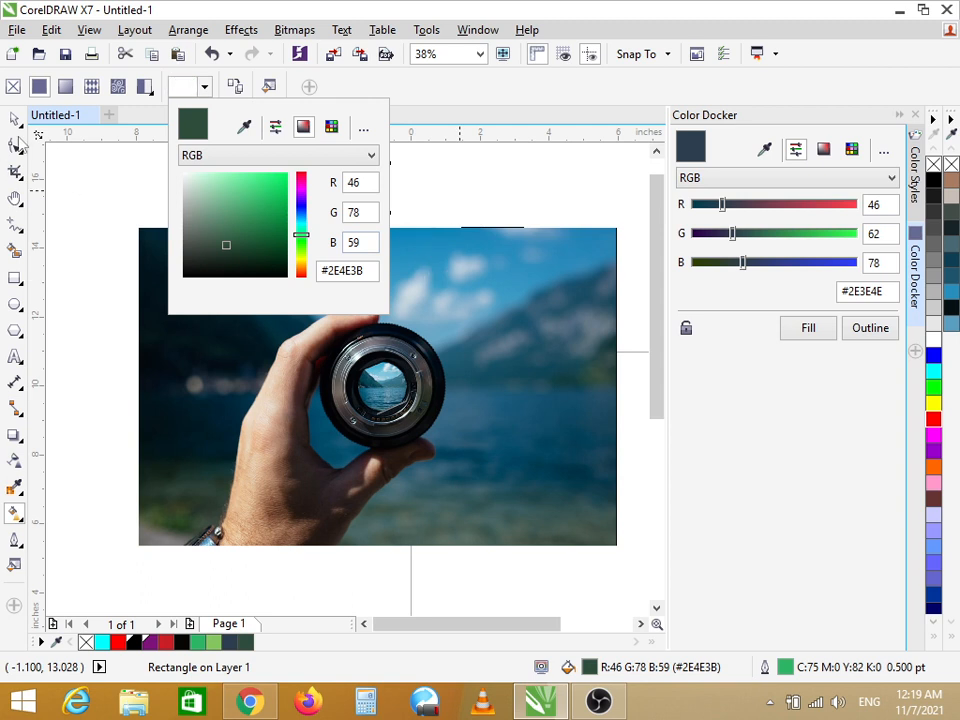
- Change the square's fill to a brighter green, RGB 8, 158, 68, with the Interactive Fill tool's color viewer
{"action": "left_click", "coordinate": [154, 193]}
{"action": "left_click", "coordinate": [617, 12]}
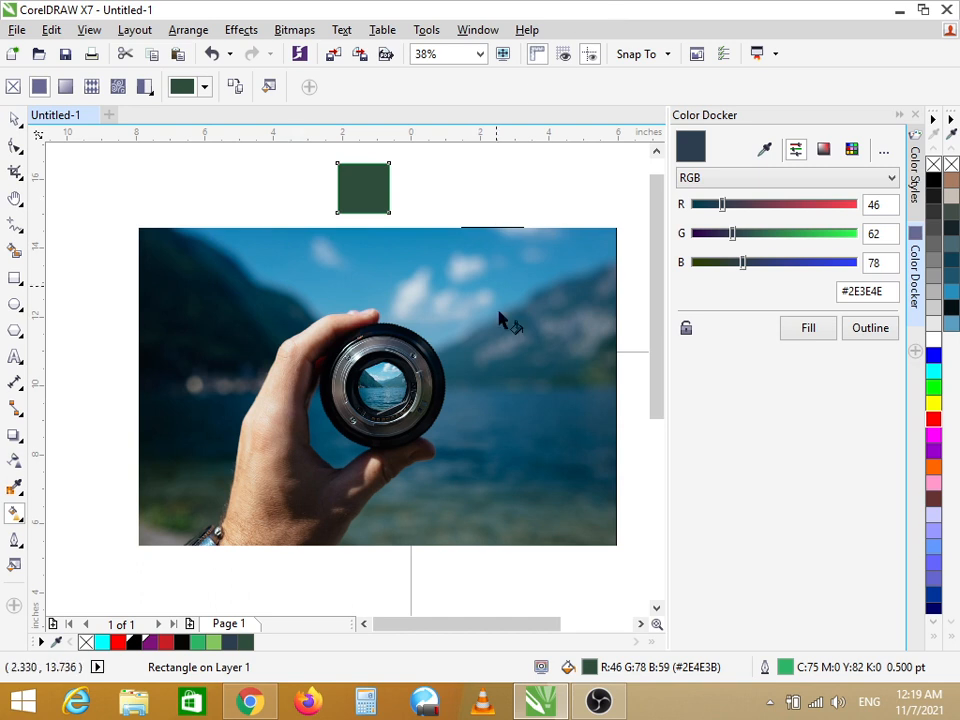
{"action": "left_click_drag", "start_coordinate": [409, 623], "coordinate": [399, 625]}
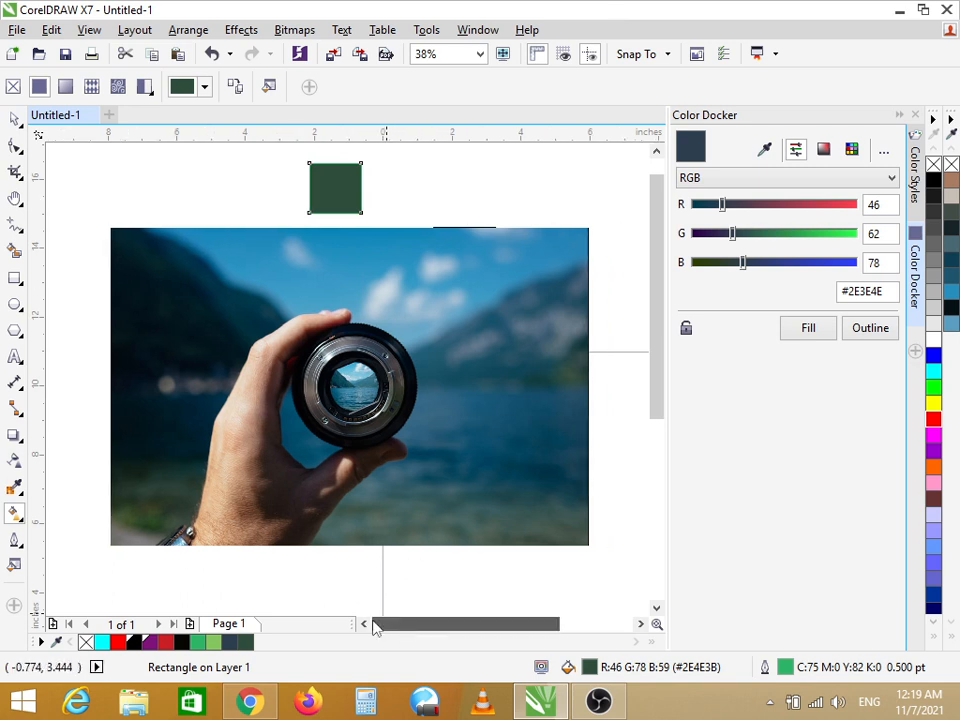
{"action": "left_click_drag", "start_coordinate": [497, 623], "coordinate": [514, 623]}
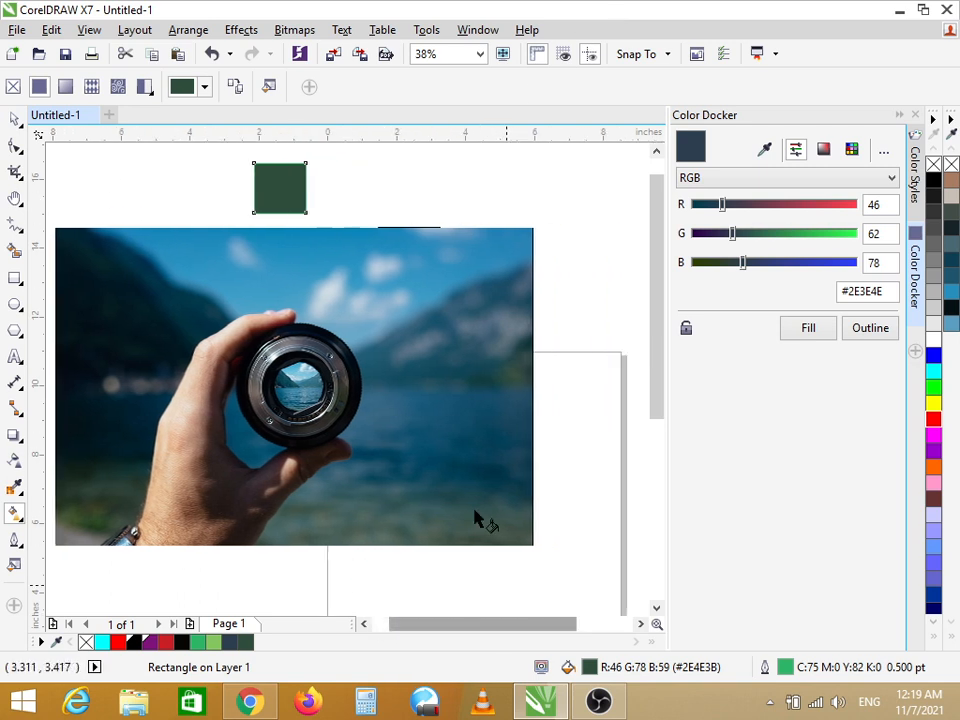
{"action": "scroll", "coordinate": [439, 396], "scroll_direction": "down", "scroll_amount": 2}
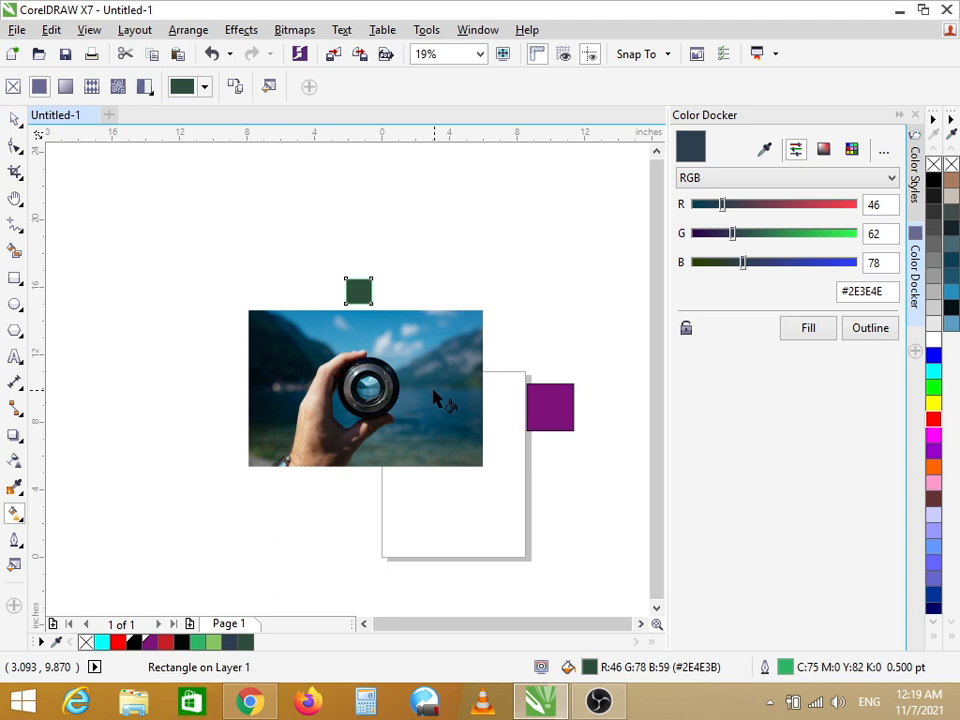
{"action": "left_click", "coordinate": [204, 86]}
{"action": "left_click", "coordinate": [204, 86]}
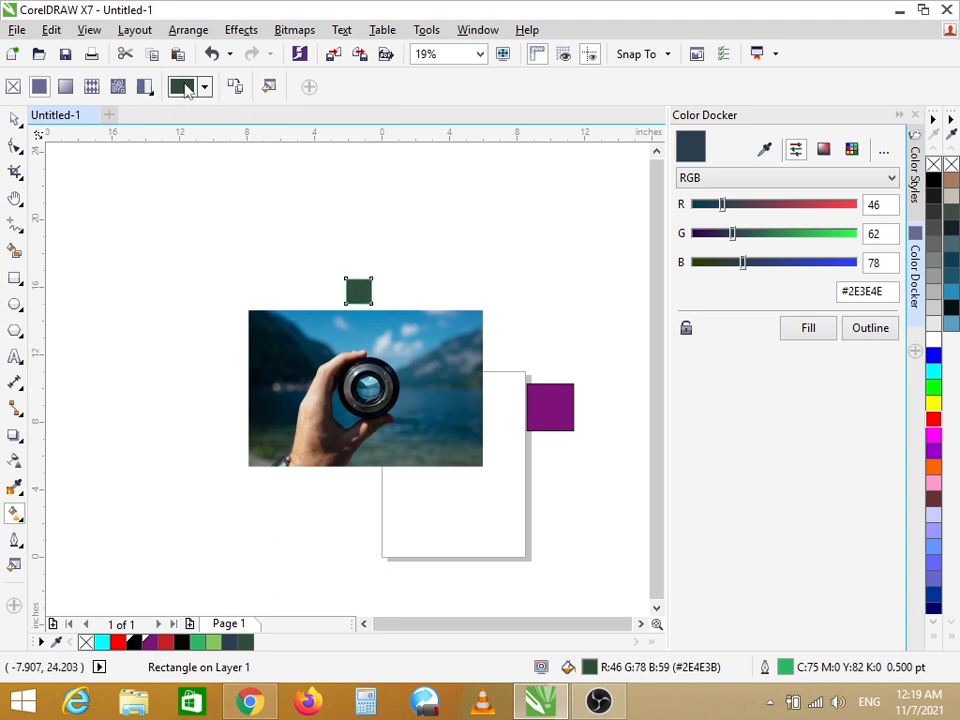
{"action": "left_click", "coordinate": [204, 86]}
{"action": "left_click_drag", "start_coordinate": [276, 215], "coordinate": [282, 212]}
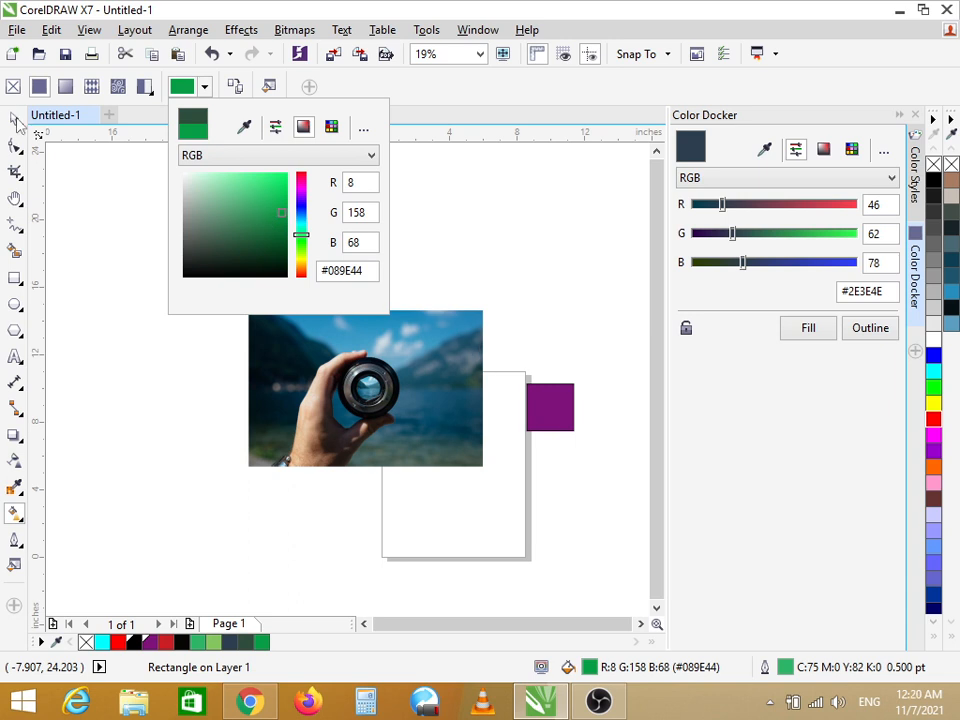
{"action": "left_click", "coordinate": [204, 221]}
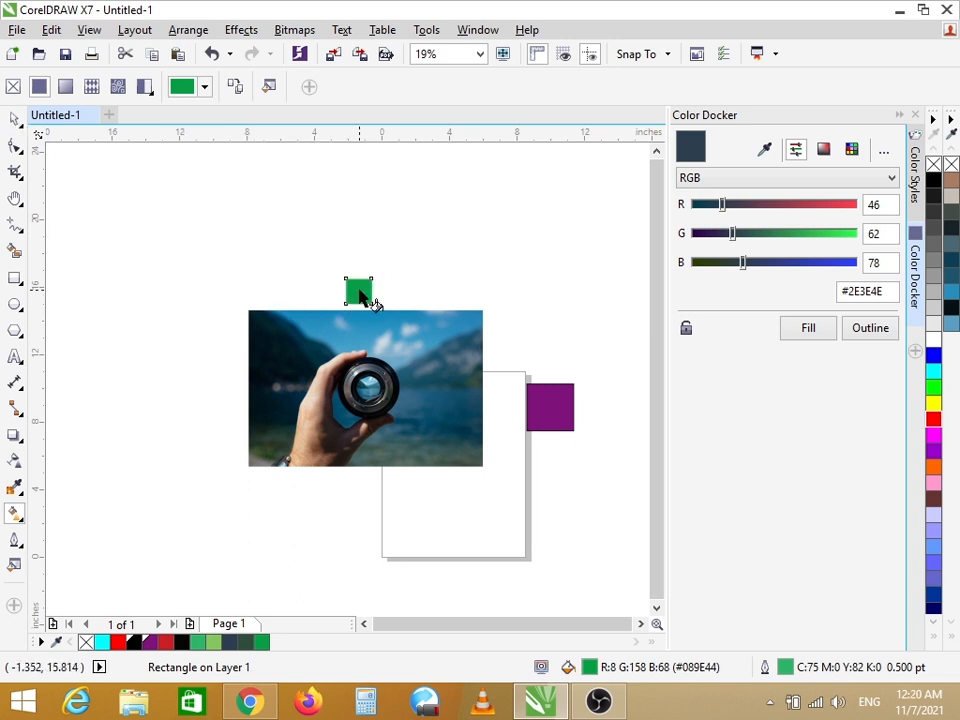
- Move the square to about X 9.59 in, Y 18.04 in and set its fill to green RGB 8, 115, 13
{"action": "left_click", "coordinate": [15, 118]}
{"action": "left_click_drag", "start_coordinate": [356, 289], "coordinate": [544, 253]}
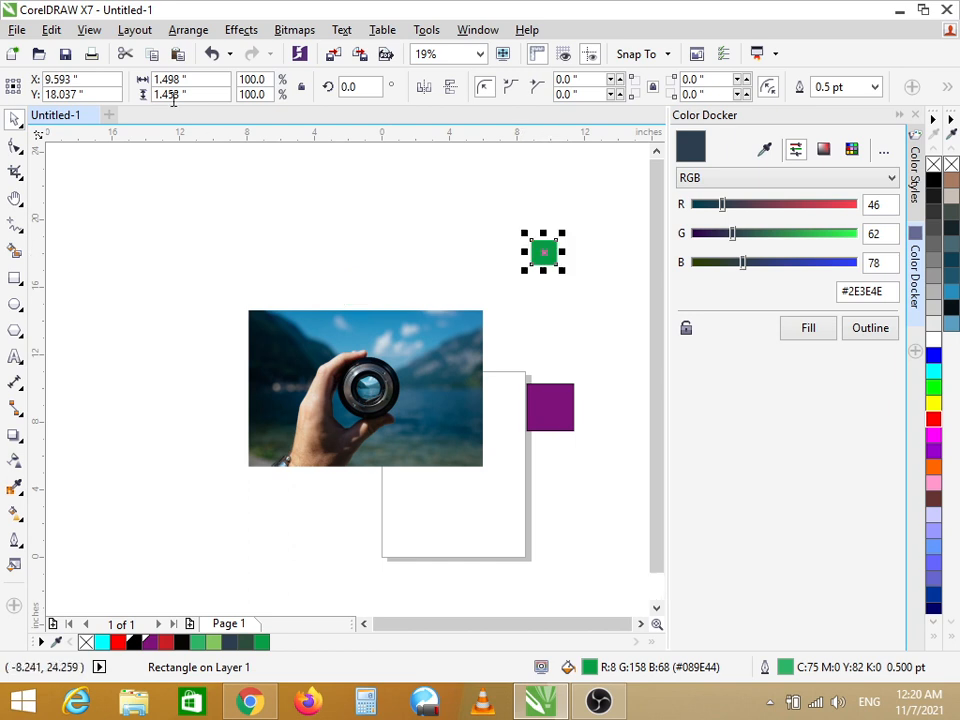
{"action": "left_click", "coordinate": [14, 513]}
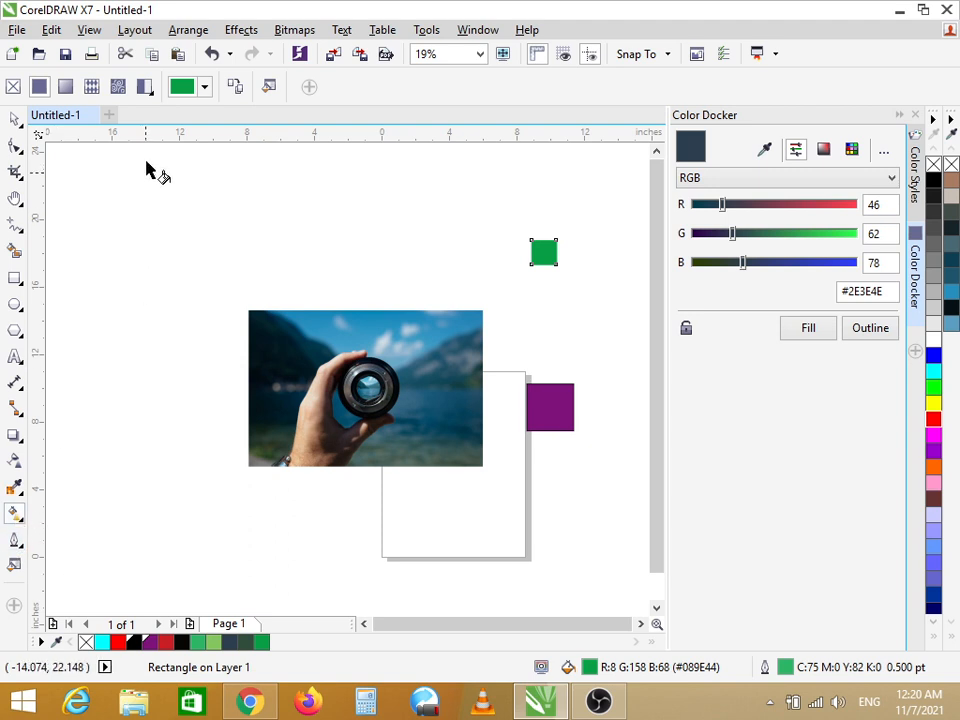
{"action": "left_click", "coordinate": [183, 90]}
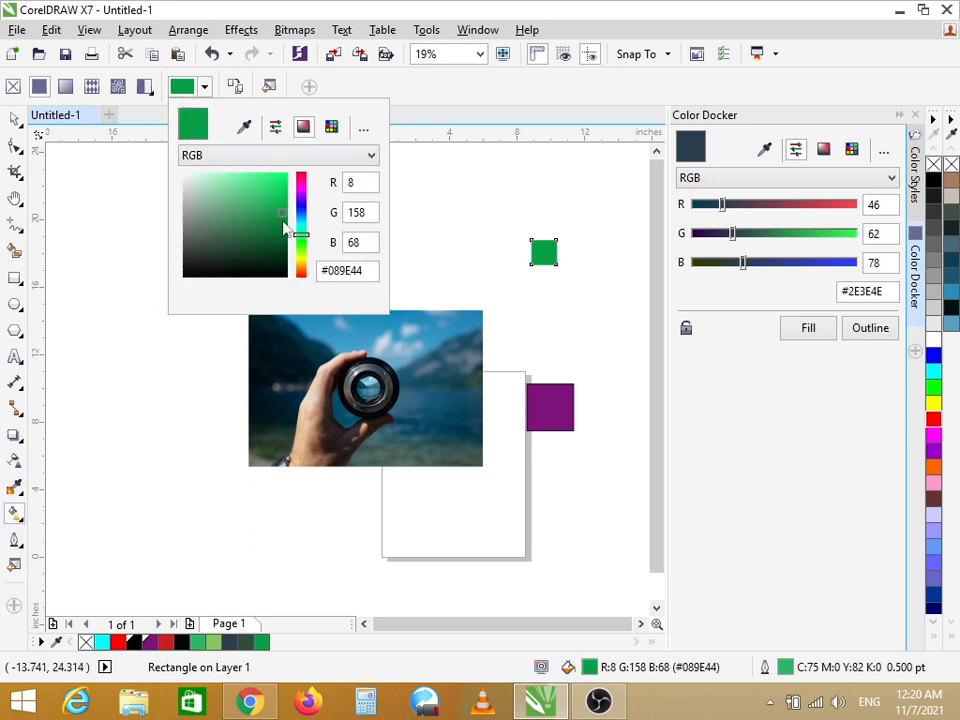
{"action": "left_click_drag", "start_coordinate": [305, 220], "coordinate": [259, 214]}
{"action": "left_click", "coordinate": [275, 127]}
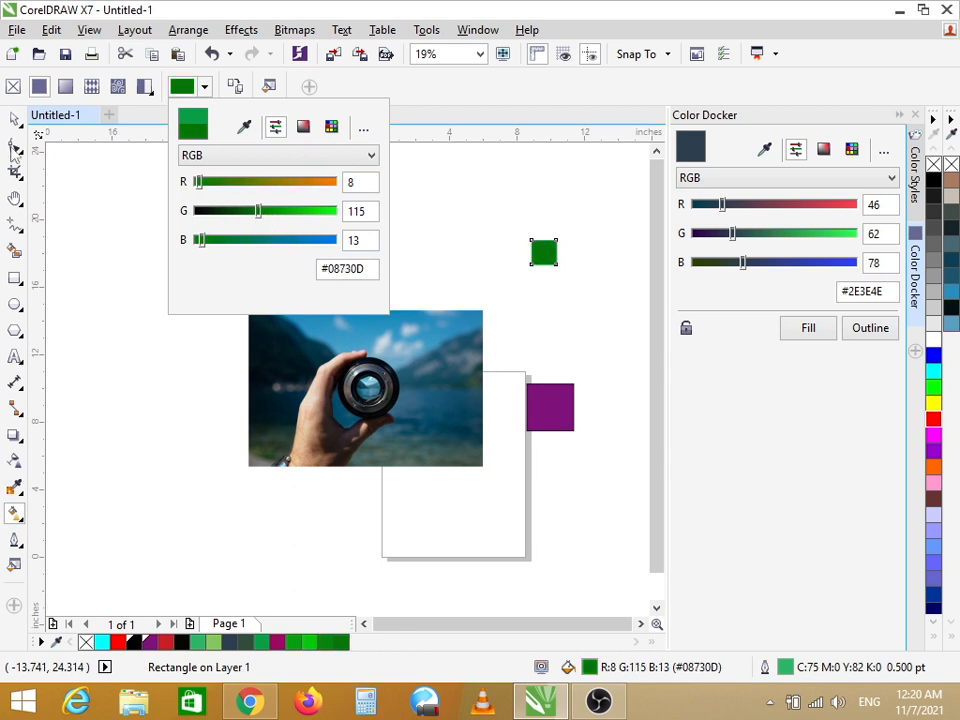
{"action": "left_click", "coordinate": [15, 121]}
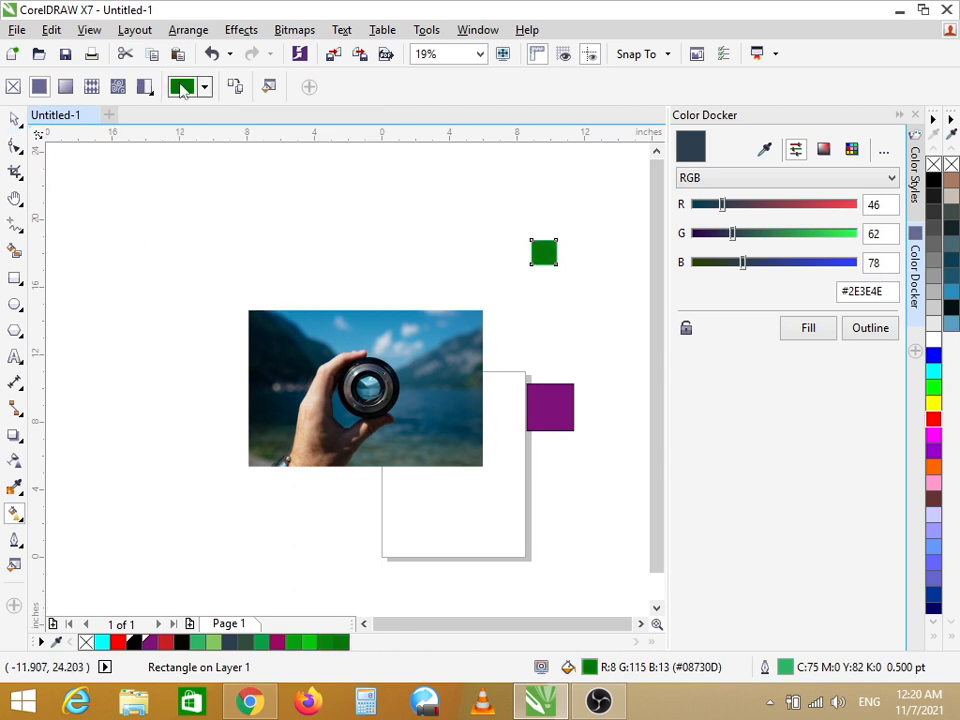
- Add the square's green fill color, RGB 8, 115, 13, to the custom spot colors
{"action": "right_click", "coordinate": [182, 90]}
{"action": "left_click", "coordinate": [182, 90]}
{"action": "left_click", "coordinate": [182, 90]}
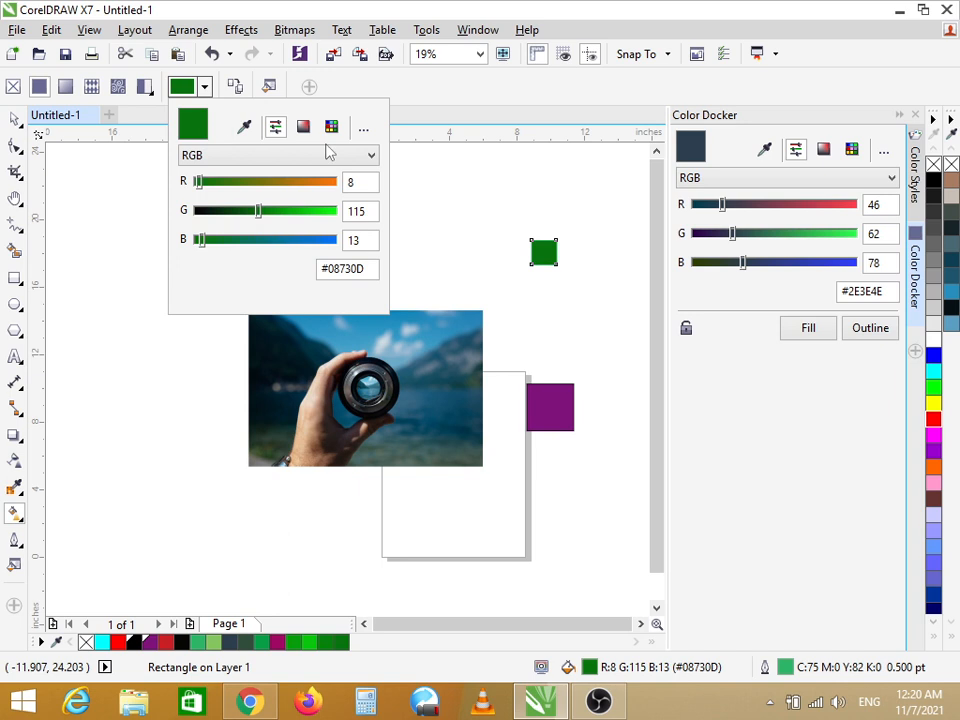
{"action": "left_click", "coordinate": [364, 127]}
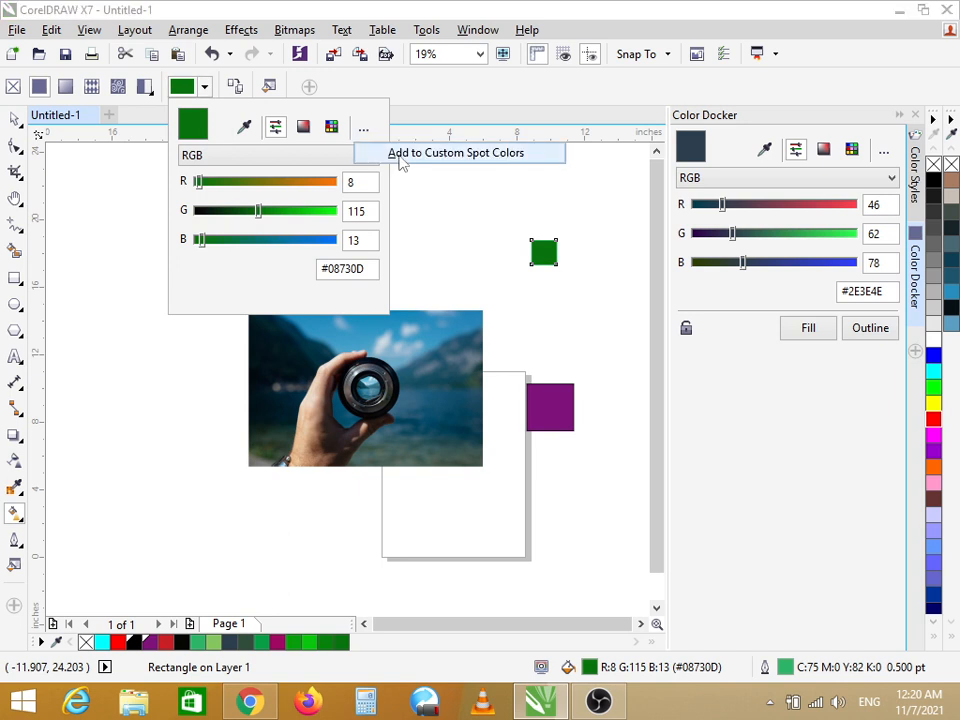
{"action": "left_click", "coordinate": [414, 160]}
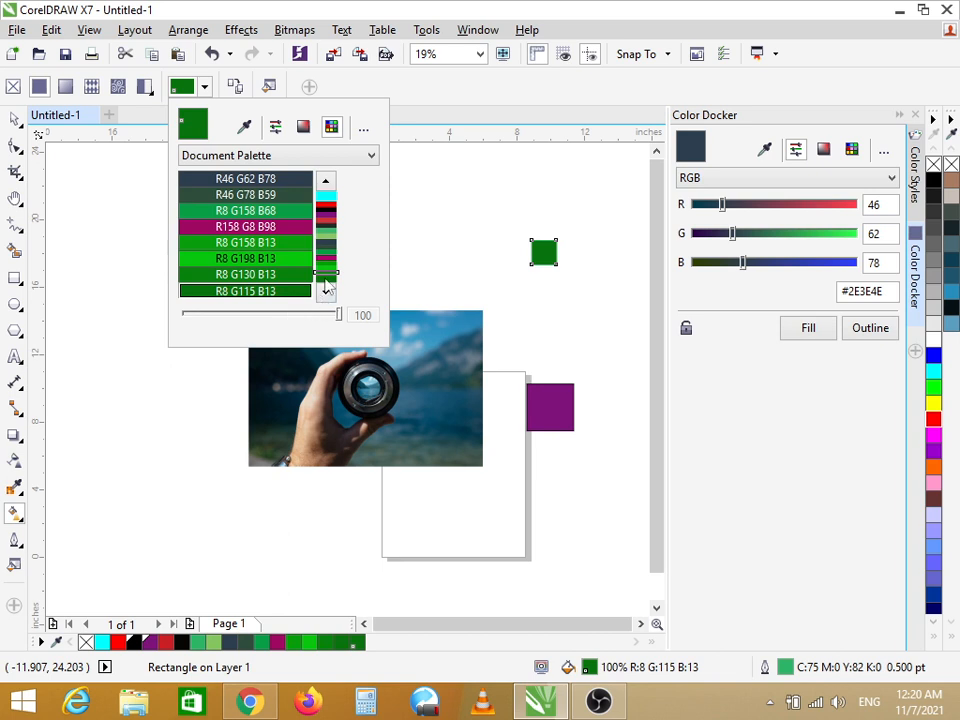
- View the custom palettes saved in My Palettes through the Open Palette dialog without opening any
{"action": "left_click", "coordinate": [364, 127]}
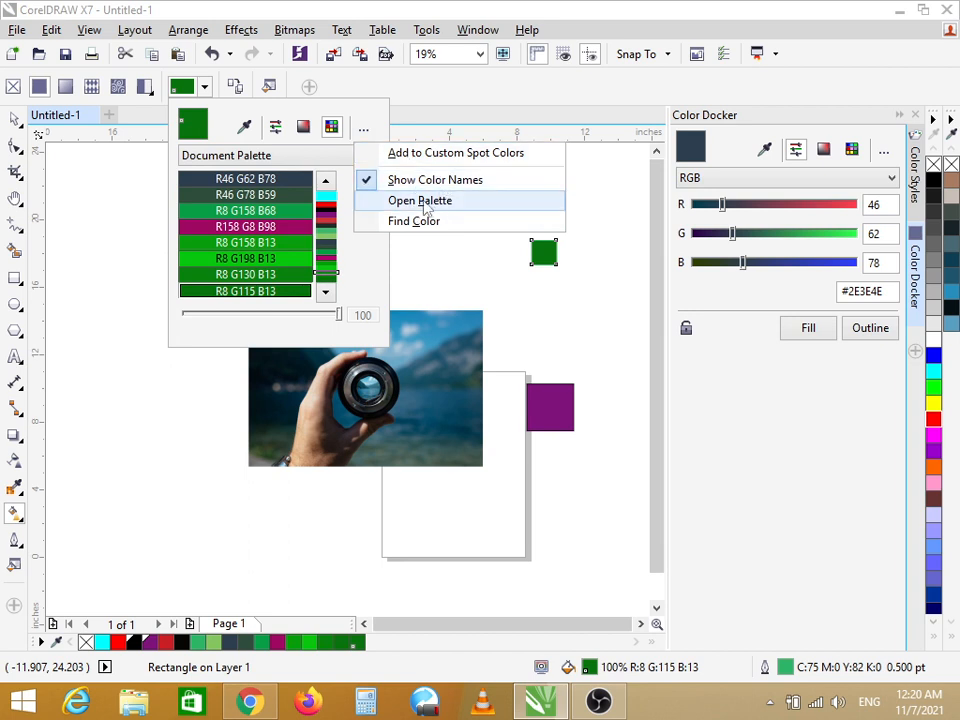
{"action": "left_click", "coordinate": [422, 202]}
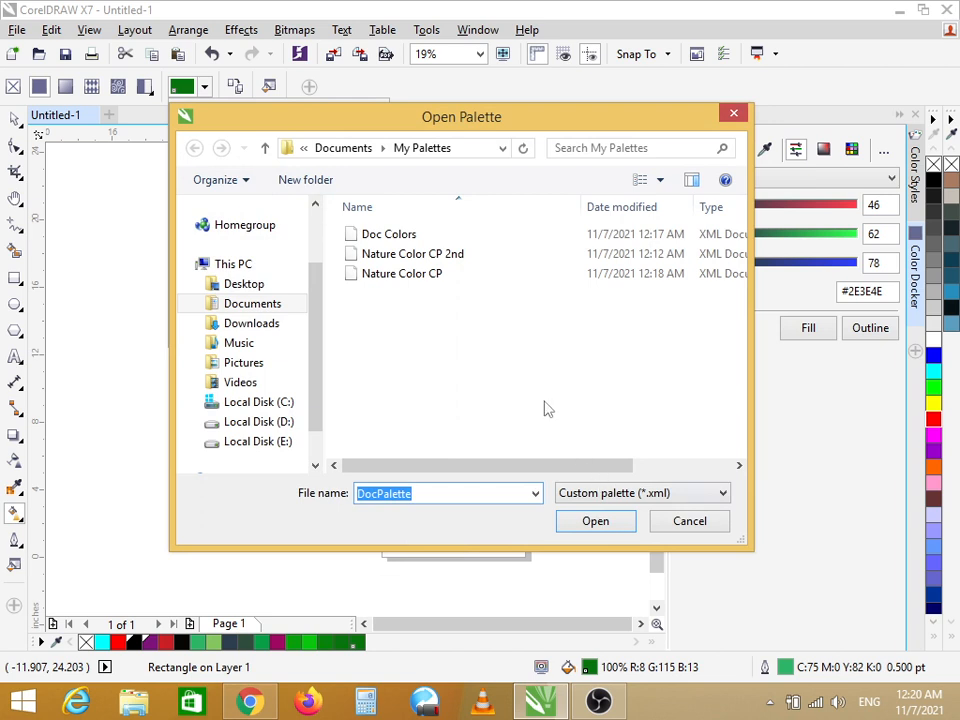
{"action": "left_click", "coordinate": [700, 530]}
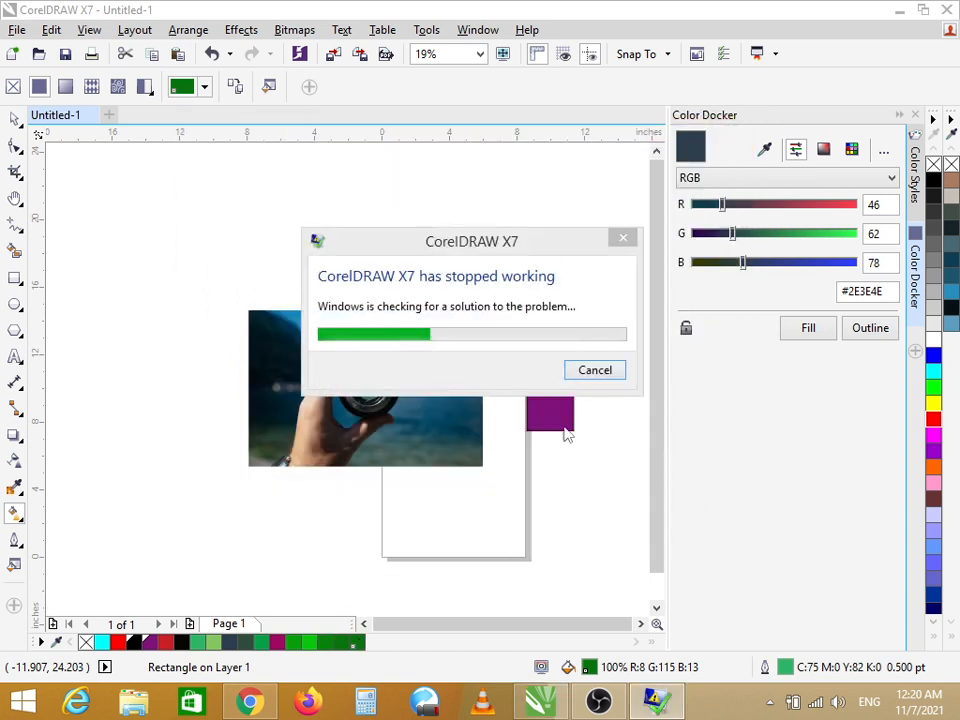
- Cancel the check for a solution and close the crashed program
{"action": "left_click", "coordinate": [597, 376]}
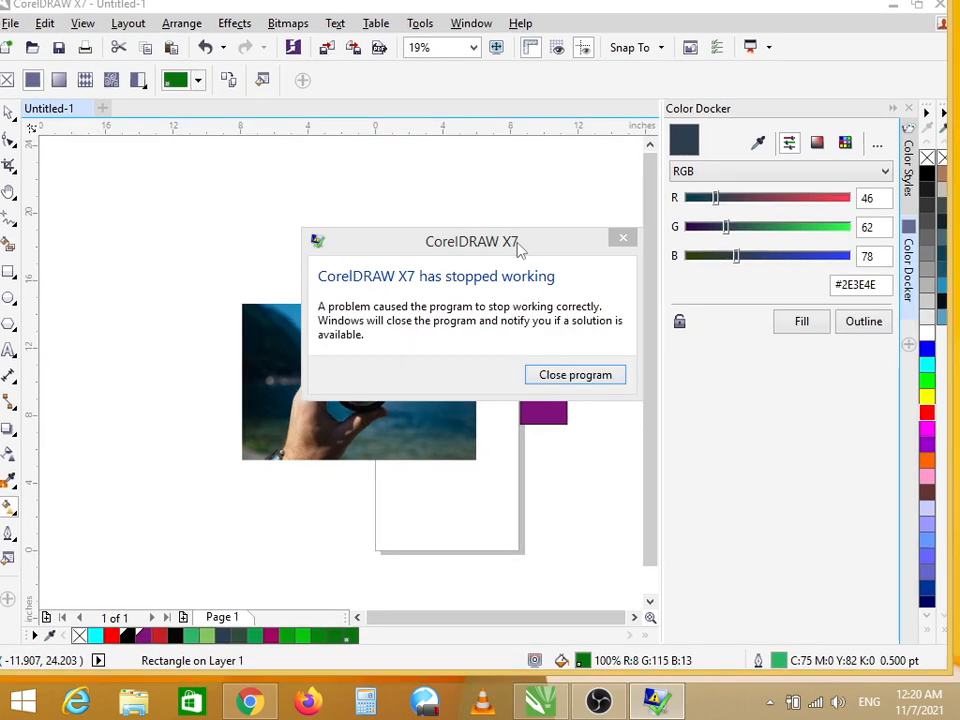
{"action": "left_click_drag", "start_coordinate": [509, 245], "coordinate": [619, 352]}
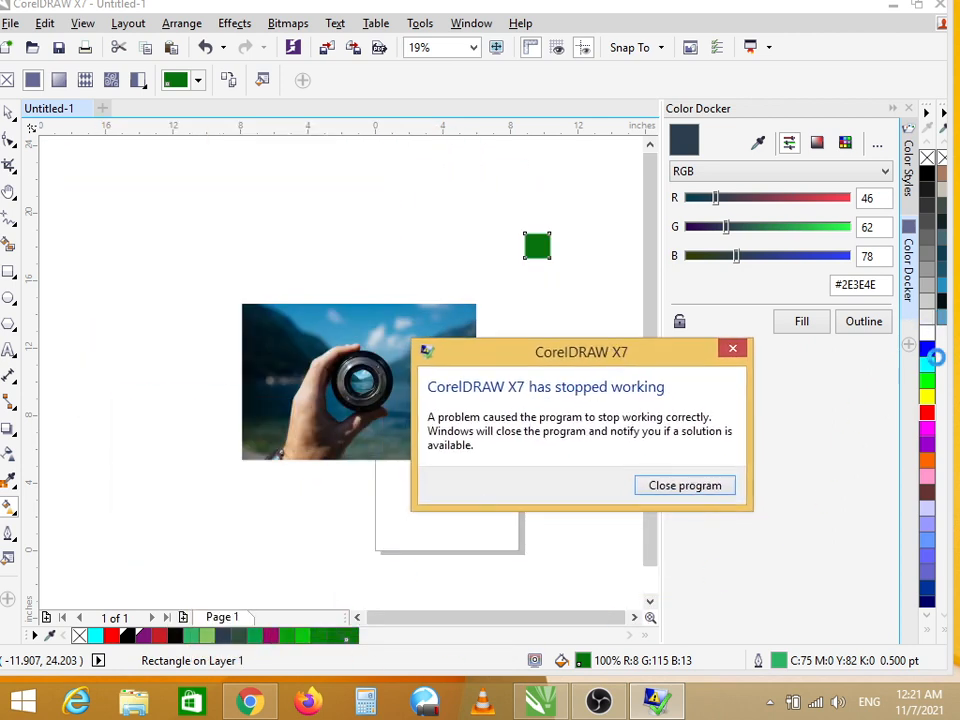
{"action": "left_click", "coordinate": [684, 486]}
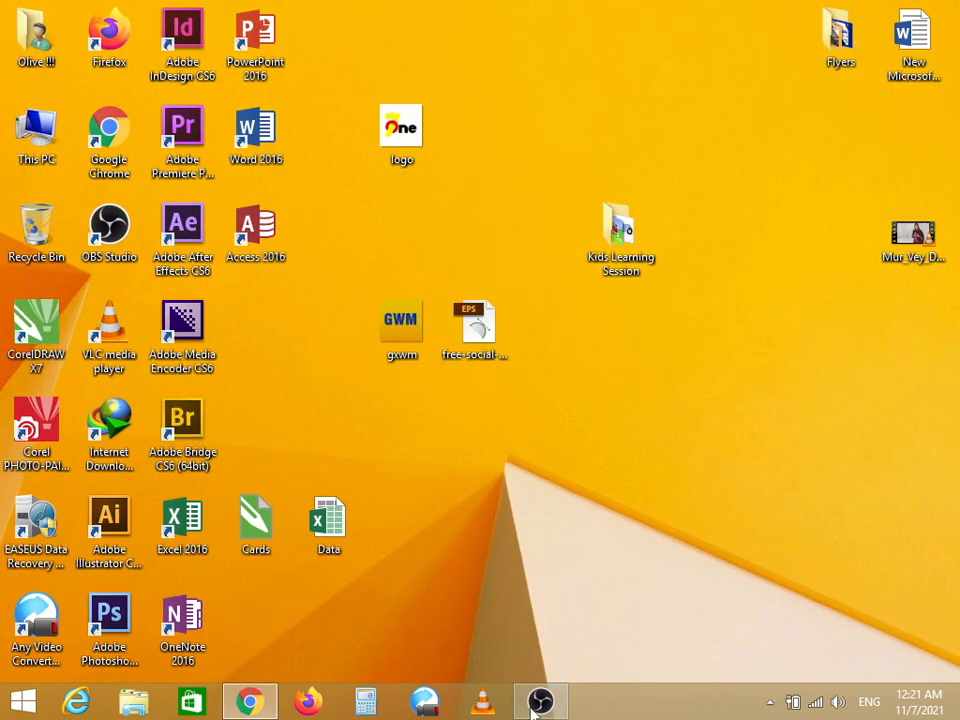